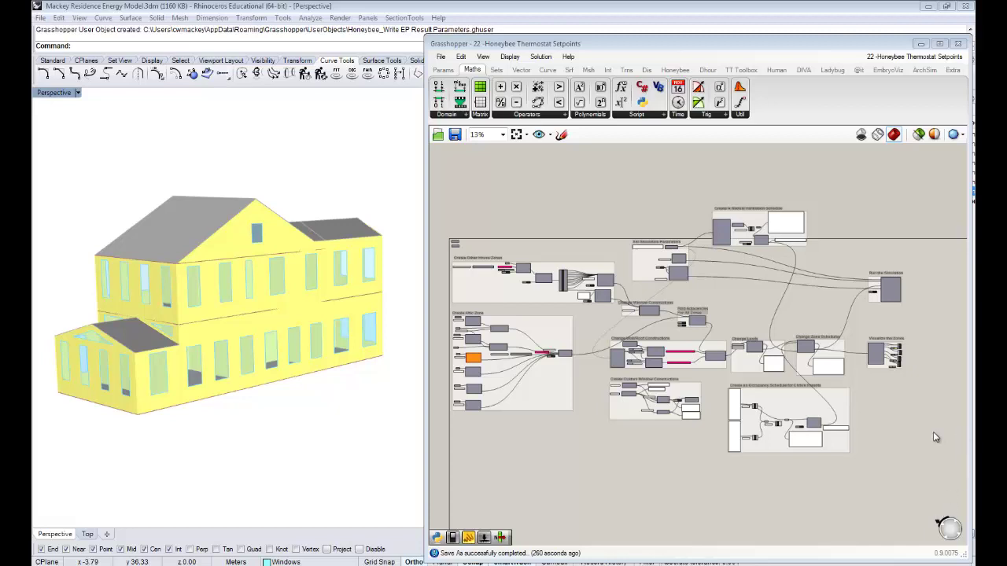
# Step: Look over the whole energy model definition and the house model it generates
pyautogui.moveTo(919, 418); pyautogui.dragTo(836, 412, button='right')
pyautogui.scroll(4, 824, 359)
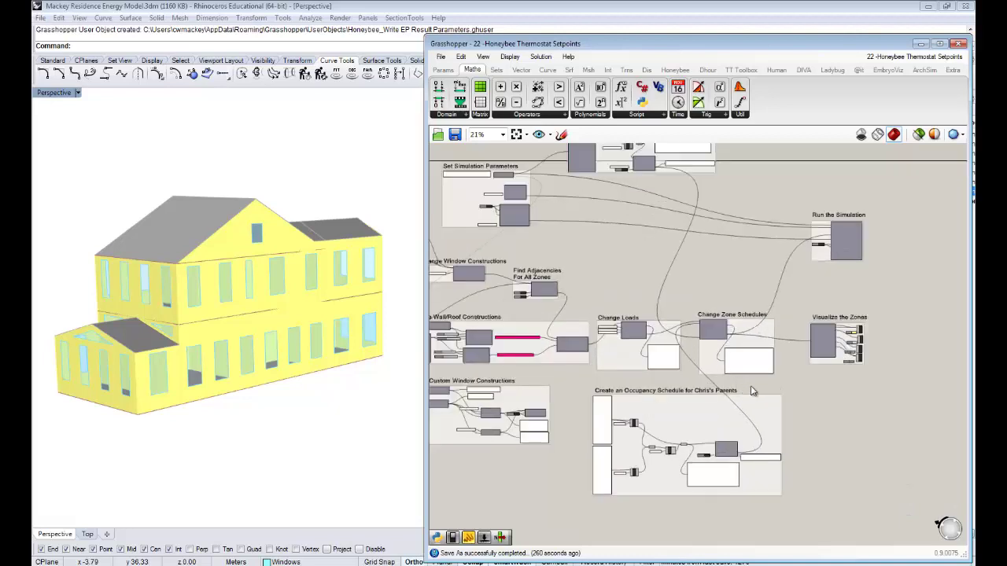
pyautogui.scroll(-4, 838, 387)
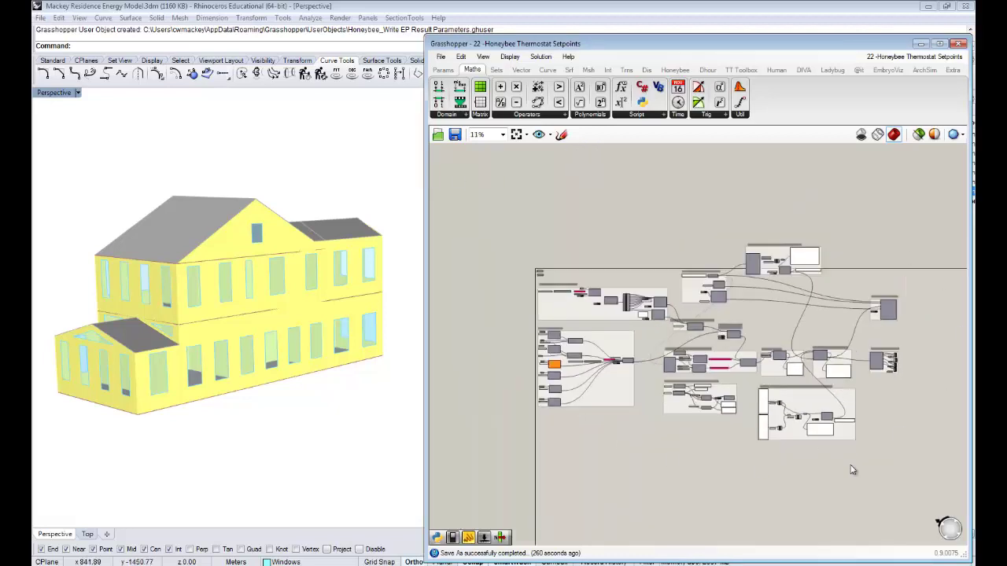
pyautogui.moveTo(757, 425); pyautogui.dragTo(682, 364, button='right')
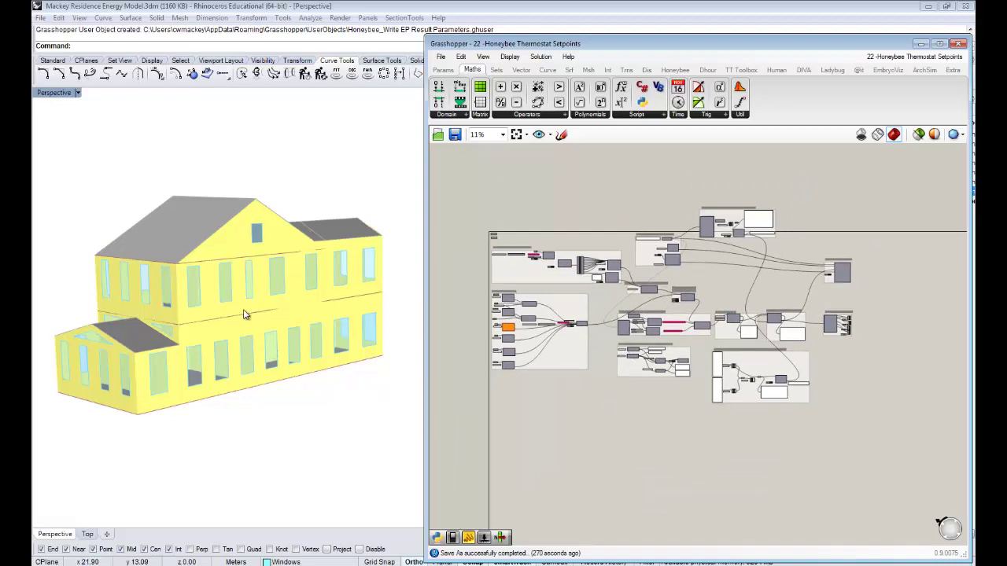
pyautogui.moveTo(245, 312)
pyautogui.mouseDown(button='right')
pyautogui.moveTo(241, 354)
pyautogui.moveTo(248, 328)
pyautogui.mouseUp(button='right')
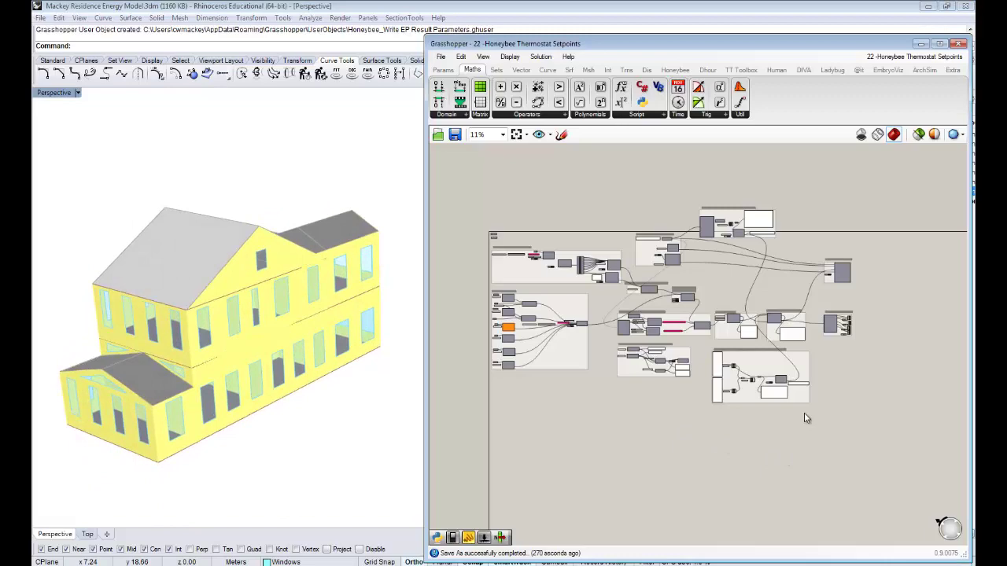
pyautogui.scroll(3, 846, 336)
pyautogui.moveTo(779, 353); pyautogui.dragTo(640, 383, button='right')
pyautogui.scroll(3, 618, 337)
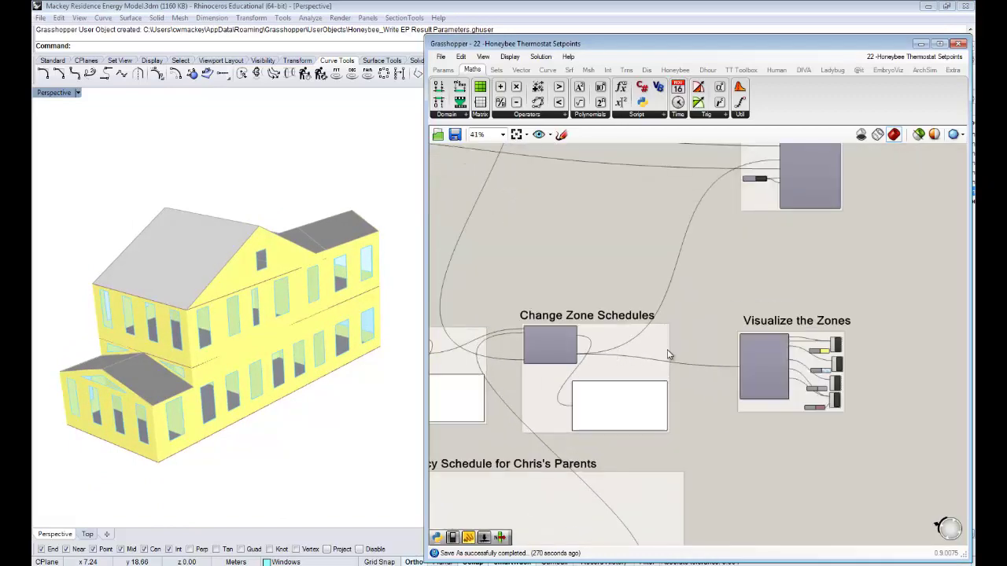
pyautogui.scroll(-3, 669, 353)
pyautogui.moveTo(670, 353); pyautogui.dragTo(816, 355, button='right')
pyautogui.scroll(-2, 651, 389)
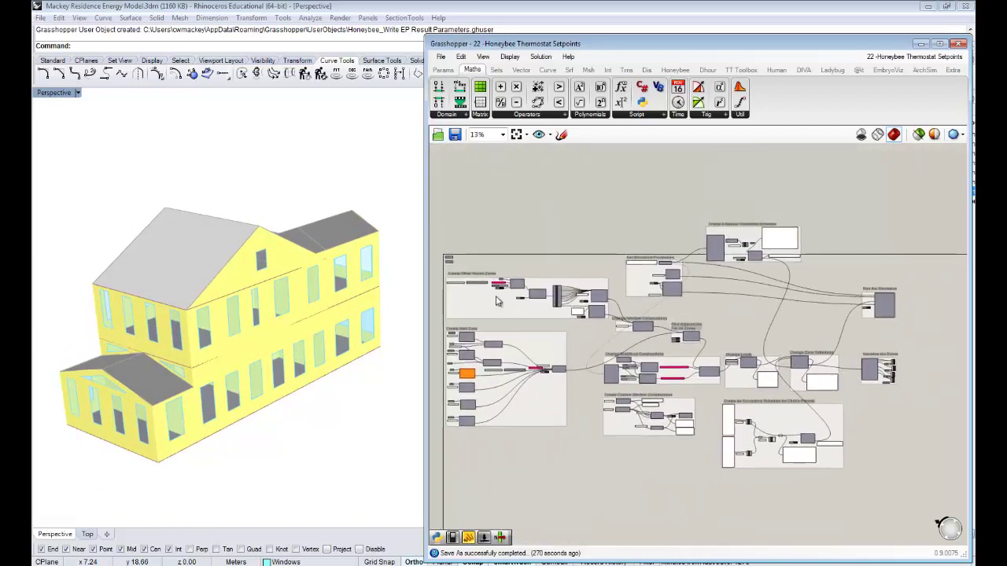
# Step: Trace the zone connections from the window and wall construction groups through Change Zone Schedules to Visualize the Zones
pyautogui.moveTo(831, 404); pyautogui.dragTo(683, 378, button='right')
pyautogui.scroll(4, 711, 309)
pyautogui.scroll(5, 661, 362)
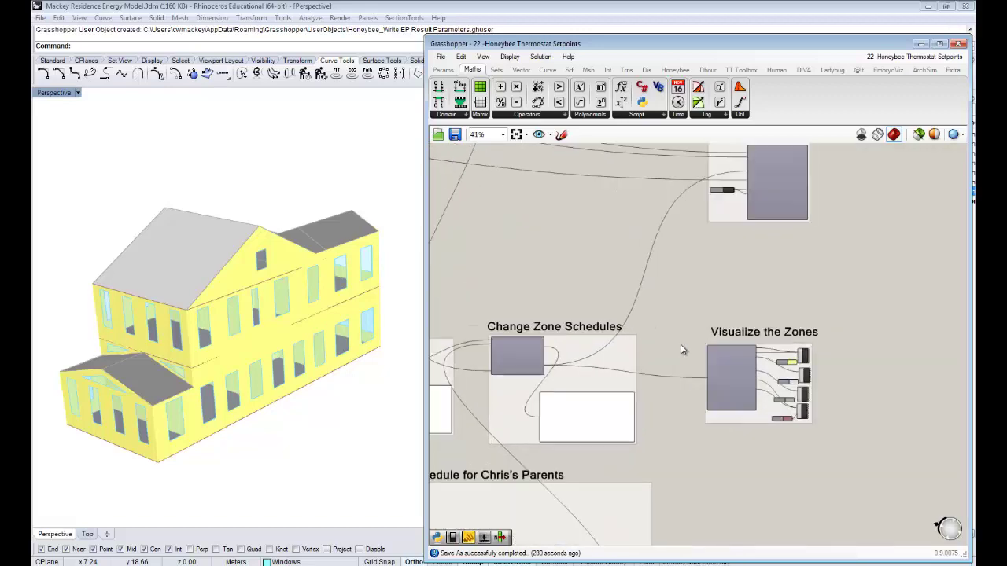
pyautogui.moveTo(569, 420); pyautogui.dragTo(784, 318, button='right')
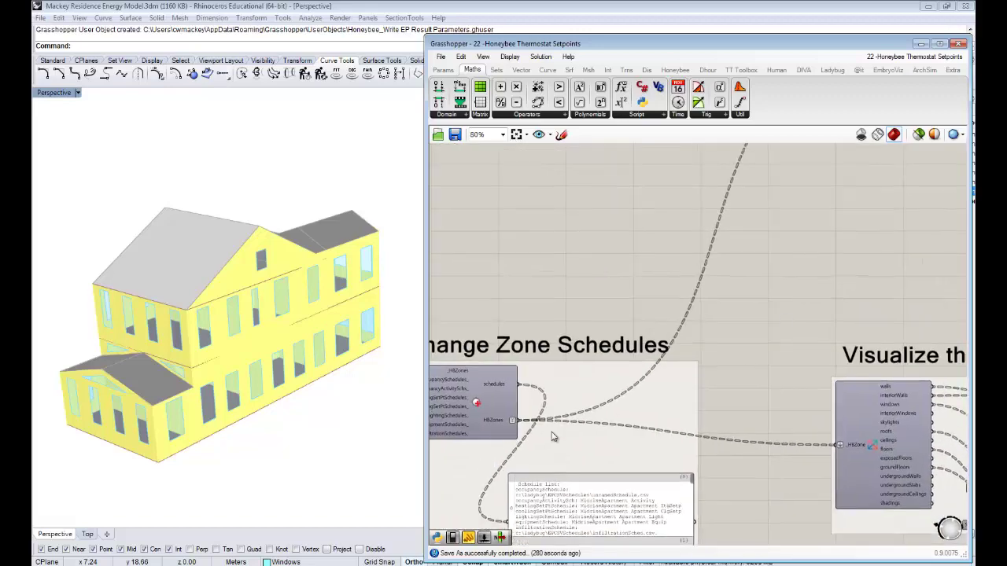
pyautogui.moveTo(554, 435); pyautogui.dragTo(668, 400, button='right')
pyautogui.moveTo(607, 388)
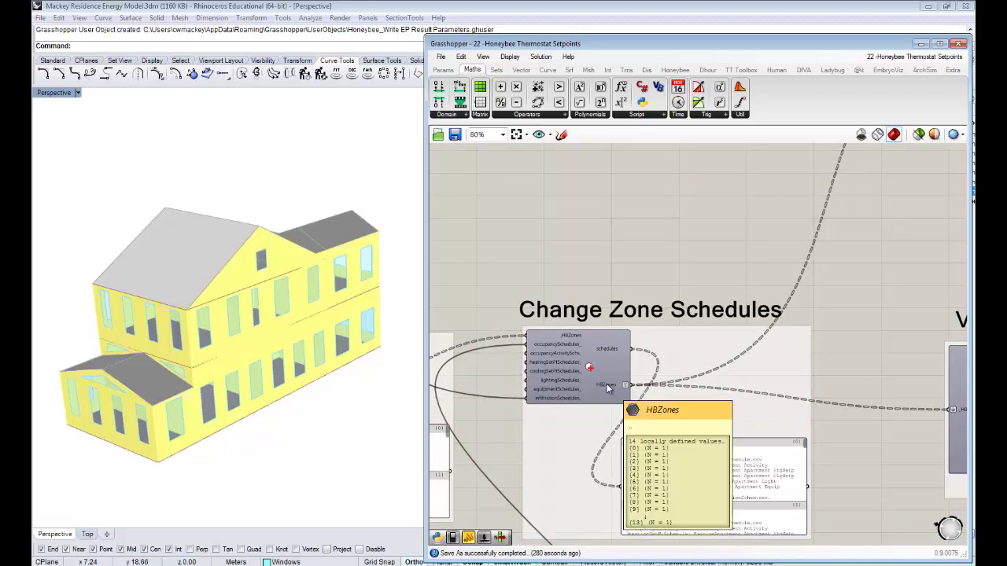
pyautogui.scroll(-3, 607, 388)
pyautogui.moveTo(434, 381); pyautogui.dragTo(861, 368, button='right')
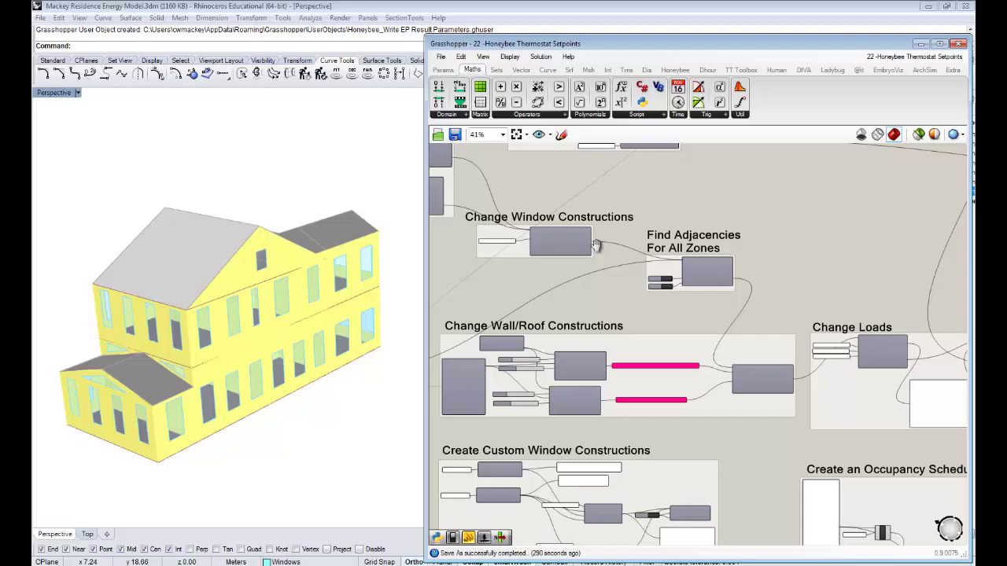
pyautogui.moveTo(598, 245); pyautogui.dragTo(740, 257, button='right')
pyautogui.moveTo(640, 391); pyautogui.dragTo(483, 373, button='right')
pyautogui.moveTo(889, 378); pyautogui.dragTo(512, 368, button='right')
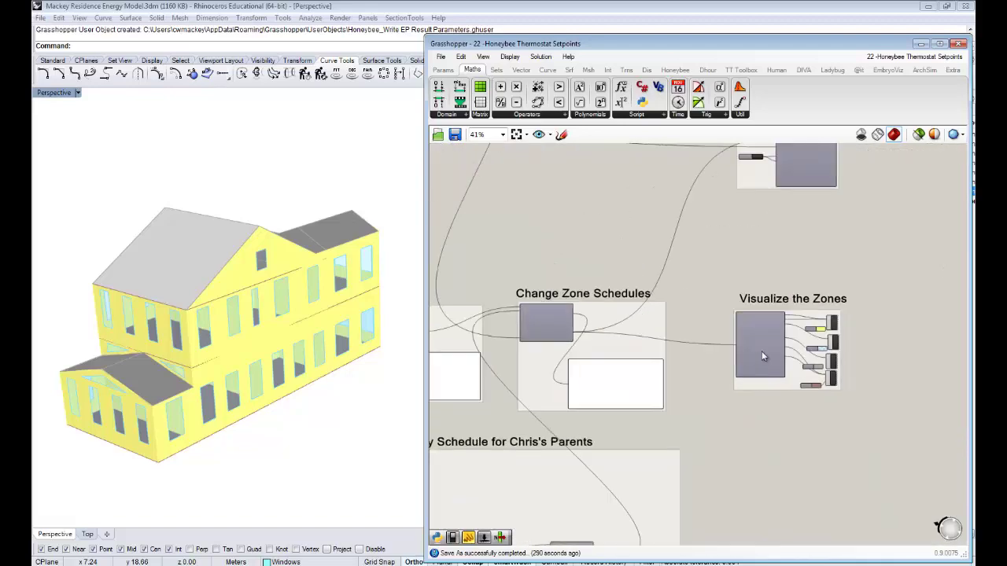
pyautogui.moveTo(761, 351); pyautogui.dragTo(699, 396, button='right')
pyautogui.scroll(3, 534, 359)
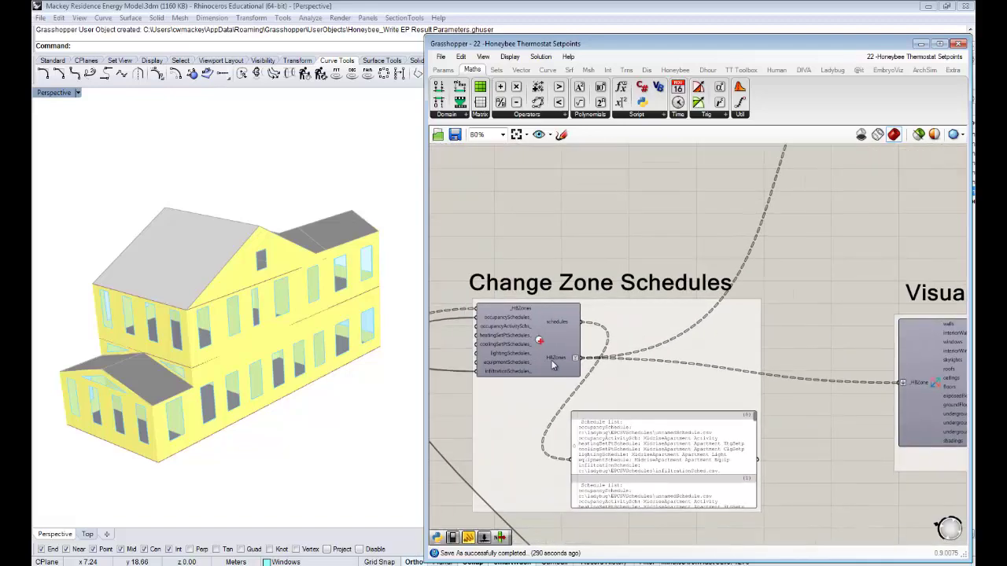
pyautogui.moveTo(770, 373); pyautogui.dragTo(650, 395, button='right')
pyautogui.scroll(-2, 650, 397)
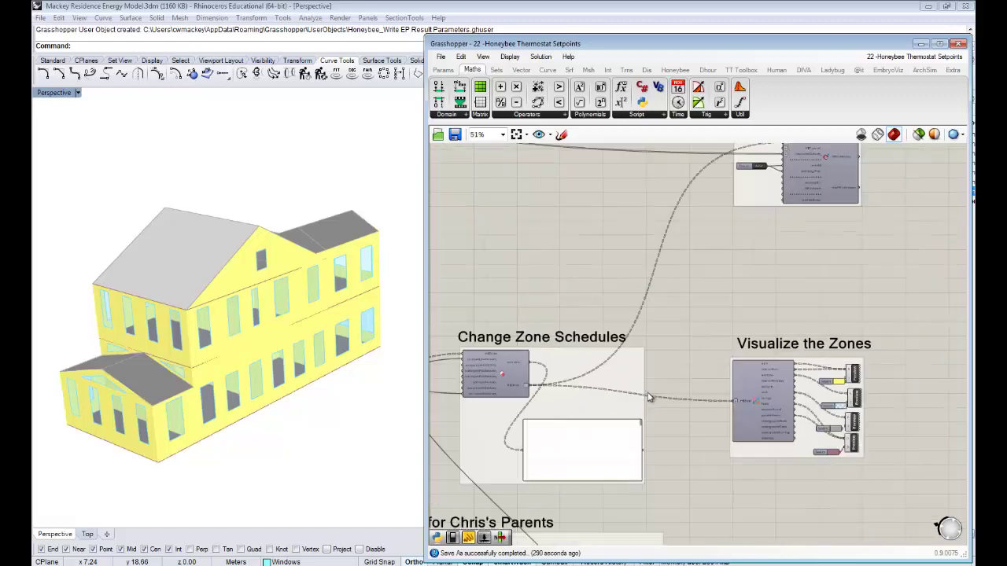
# Step: Move the whole Visualize the Zones group farther from Change Zone Schedules to make room between them
pyautogui.moveTo(709, 364); pyautogui.dragTo(609, 351, button='right')
pyautogui.moveTo(860, 474); pyautogui.dragTo(610, 287)
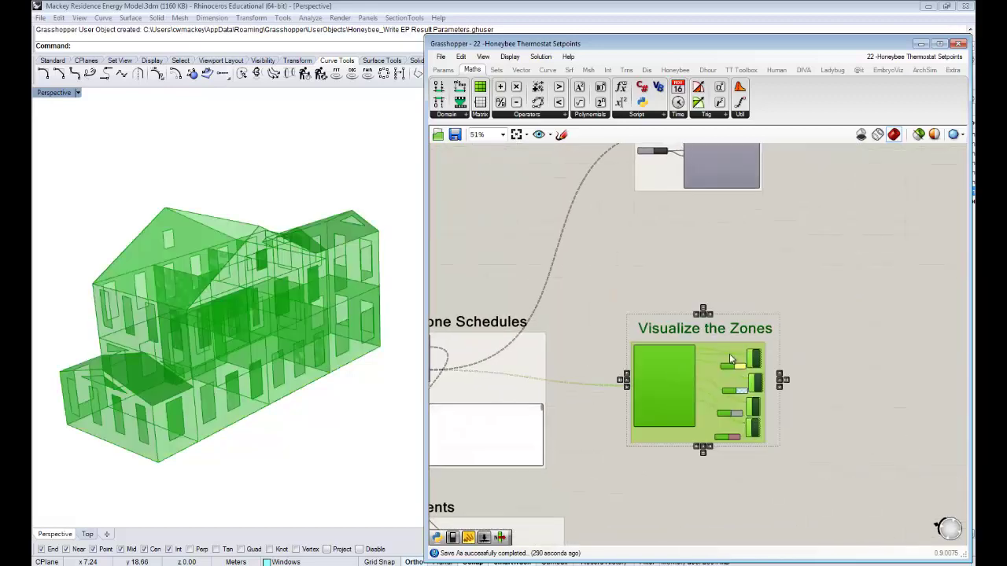
pyautogui.moveTo(665, 385); pyautogui.dragTo(804, 370)
pyautogui.click(575, 359)
pyautogui.moveTo(576, 359)
pyautogui.mouseDown(button='right')
pyautogui.moveTo(735, 362)
pyautogui.moveTo(674, 378)
pyautogui.moveTo(594, 366)
pyautogui.mouseUp(button='right')
pyautogui.scroll(2, 564, 360)
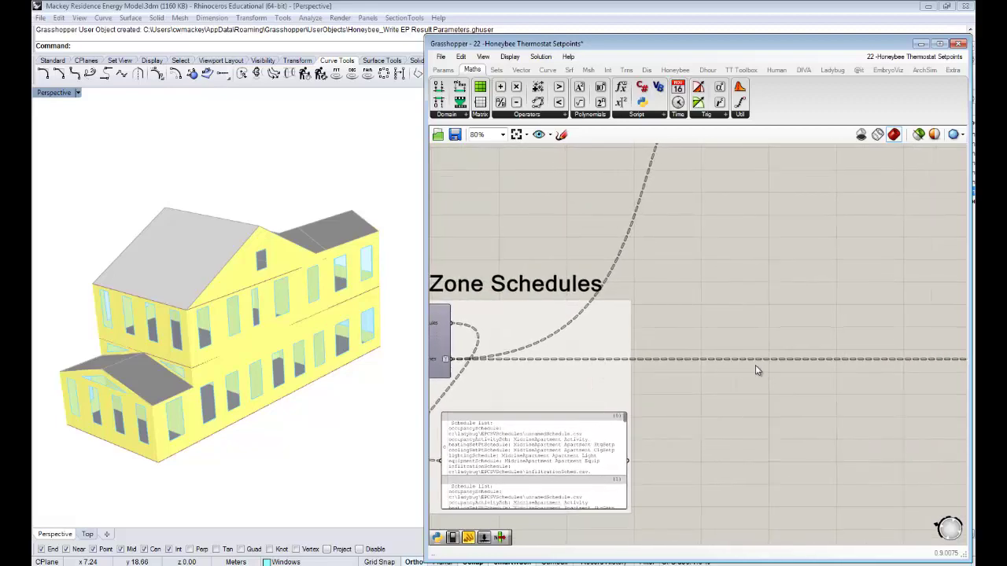
pyautogui.moveTo(755, 369); pyautogui.dragTo(877, 369, button='right')
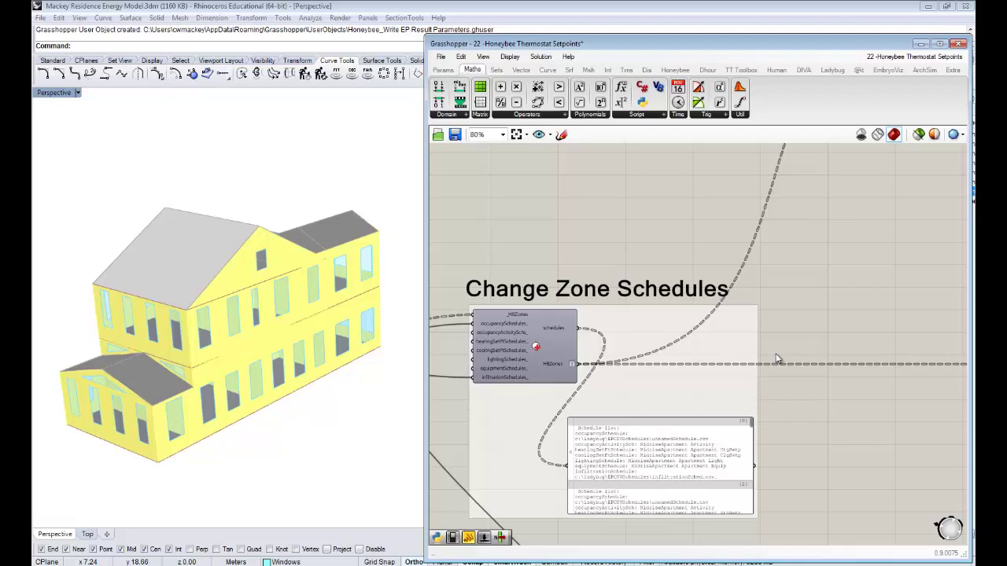
# Step: Add a Honeybee_Set EnergyPlus Zone Thresholds component between the Change Zone Schedules and Visualize the Zones groups
pyautogui.scroll(-3, 777, 360)
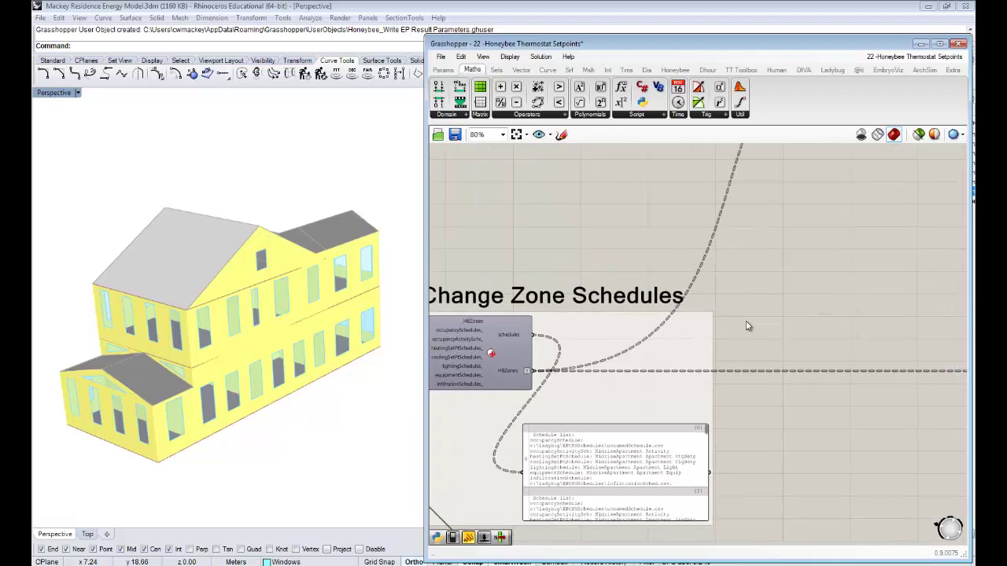
pyautogui.moveTo(777, 327); pyautogui.dragTo(746, 323, button='right')
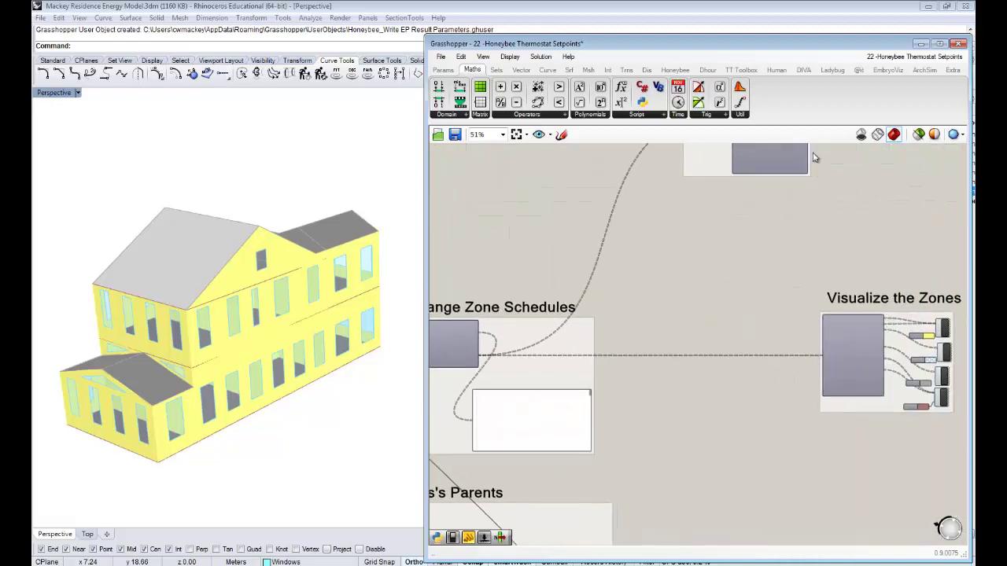
pyautogui.click(676, 68)
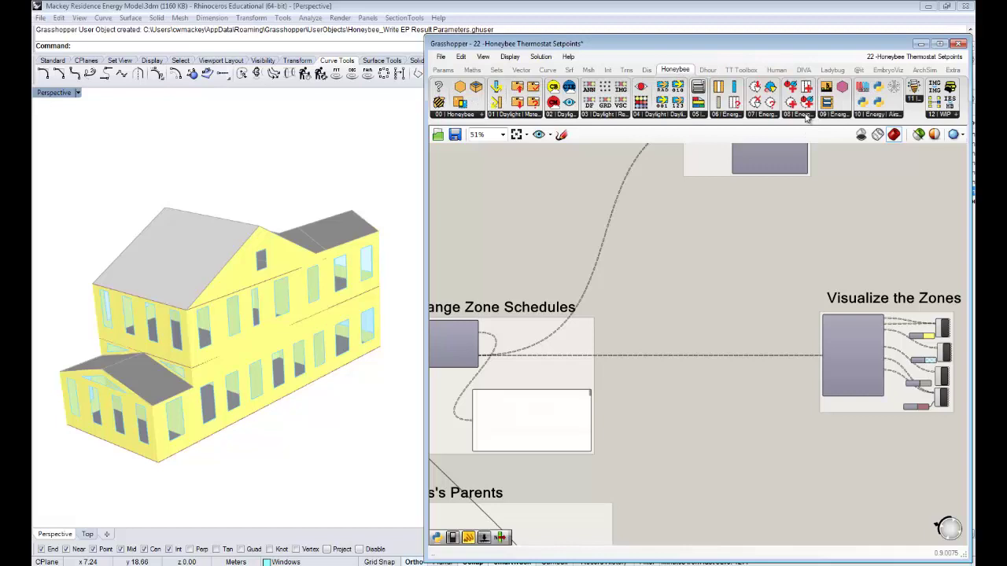
pyautogui.click(805, 118)
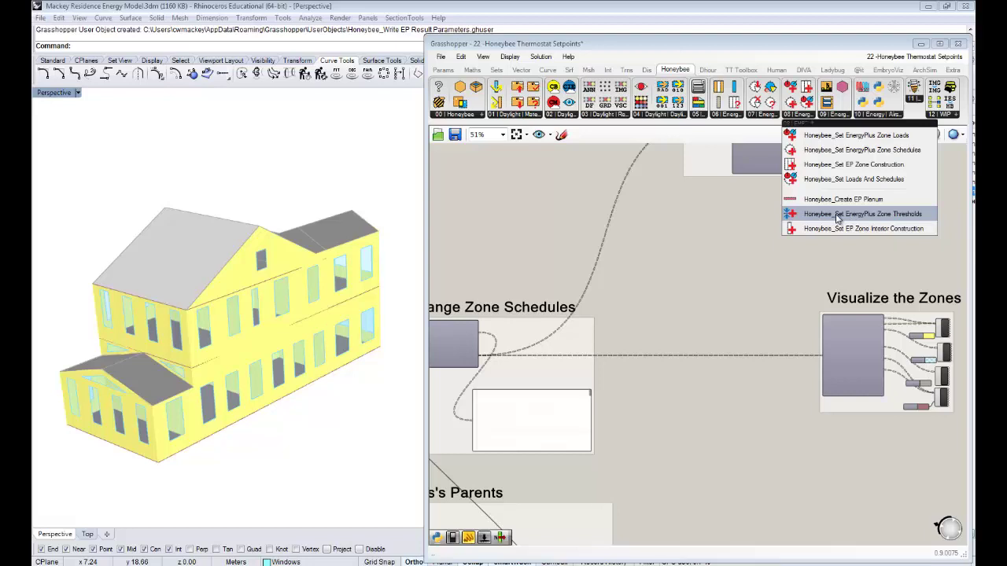
pyautogui.moveTo(838, 219); pyautogui.dragTo(689, 361)
pyautogui.moveTo(697, 347); pyautogui.dragTo(713, 303, button='right')
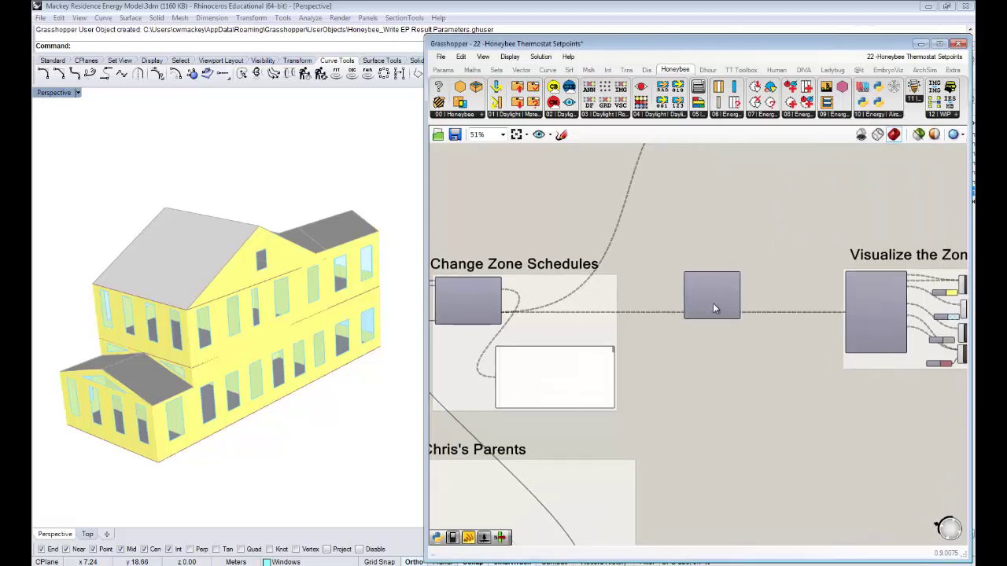
# Step: Position the zone thresholds component just below the zones wire, in the gap beside the Change Zone Schedules group
pyautogui.scroll(3, 700, 303)
pyautogui.moveTo(690, 320); pyautogui.dragTo(705, 352)
pyautogui.moveTo(708, 338); pyautogui.dragTo(763, 289, button='right')
pyautogui.moveTo(835, 264); pyautogui.dragTo(840, 308)
pyautogui.scroll(-1, 675, 292)
pyautogui.moveTo(727, 285); pyautogui.dragTo(859, 286, button='right')
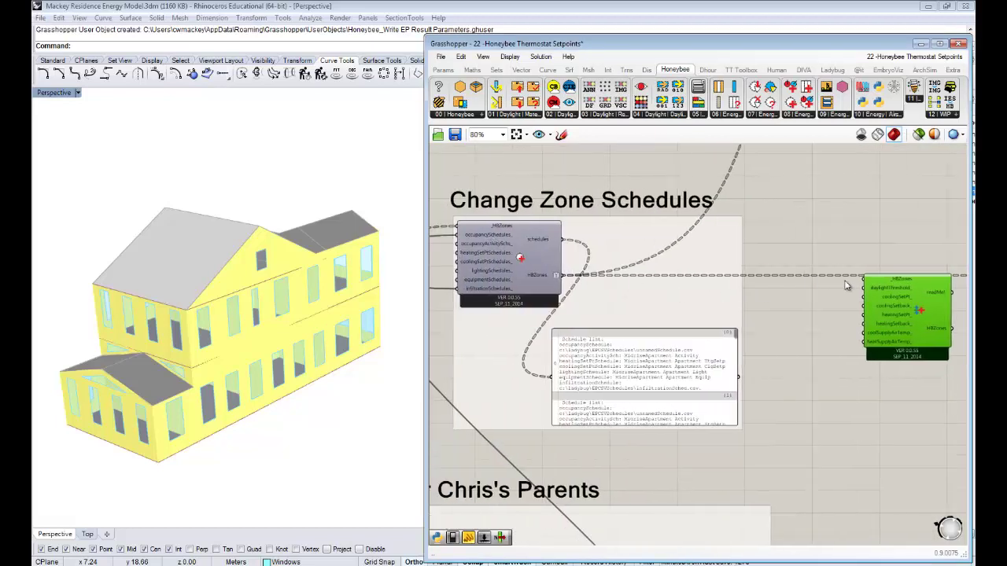
pyautogui.moveTo(894, 315); pyautogui.dragTo(894, 338)
pyautogui.moveTo(858, 294); pyautogui.dragTo(805, 242, button='right')
pyautogui.moveTo(846, 289); pyautogui.dragTo(852, 284)
pyautogui.click(782, 271)
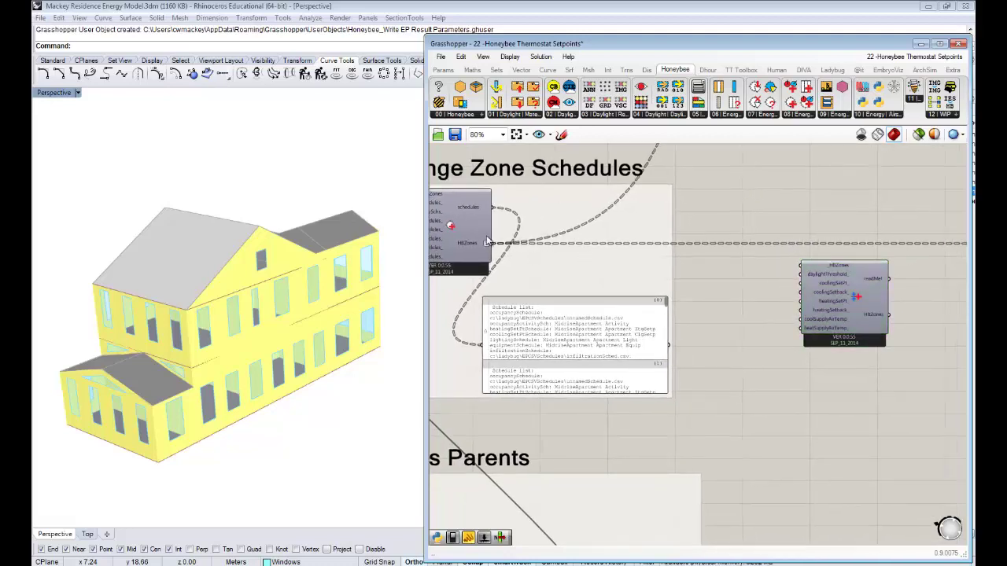
# Step: Connect the HBZones output of the zone schedules component to the _HBZones input of the thresholds component
pyautogui.moveTo(490, 244); pyautogui.dragTo(801, 265)
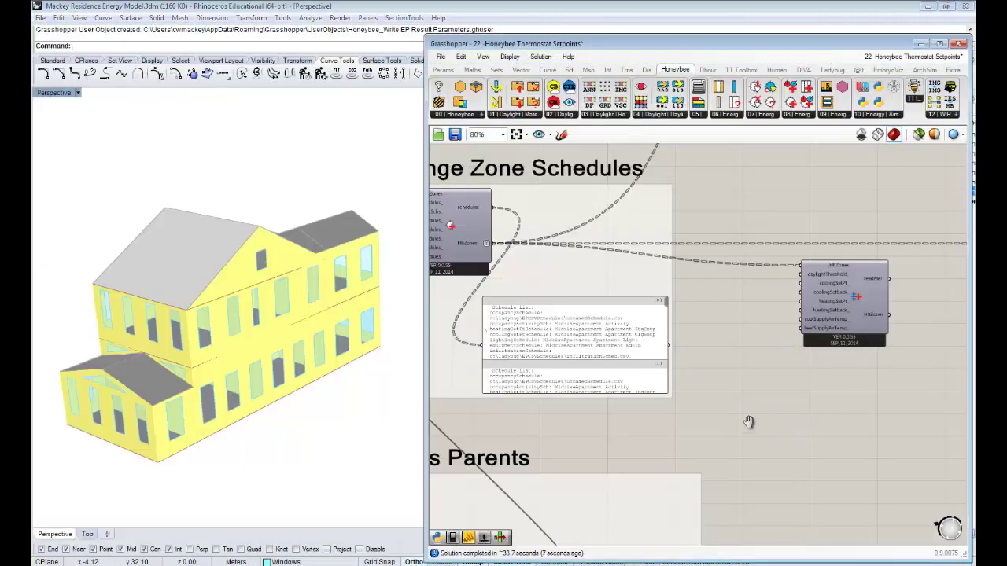
pyautogui.moveTo(780, 423); pyautogui.dragTo(727, 423, button='right')
pyautogui.click(755, 350)
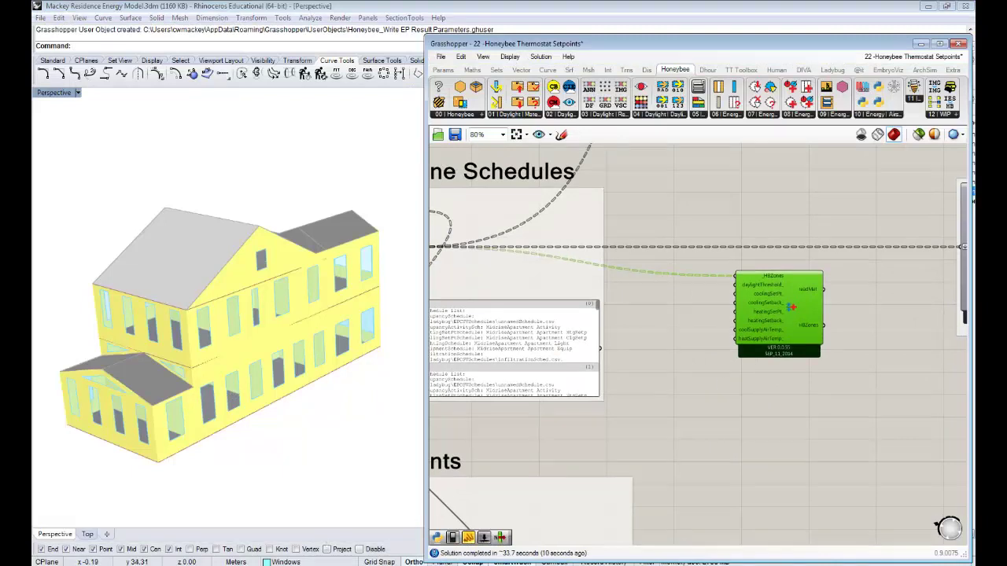
pyautogui.click(676, 397)
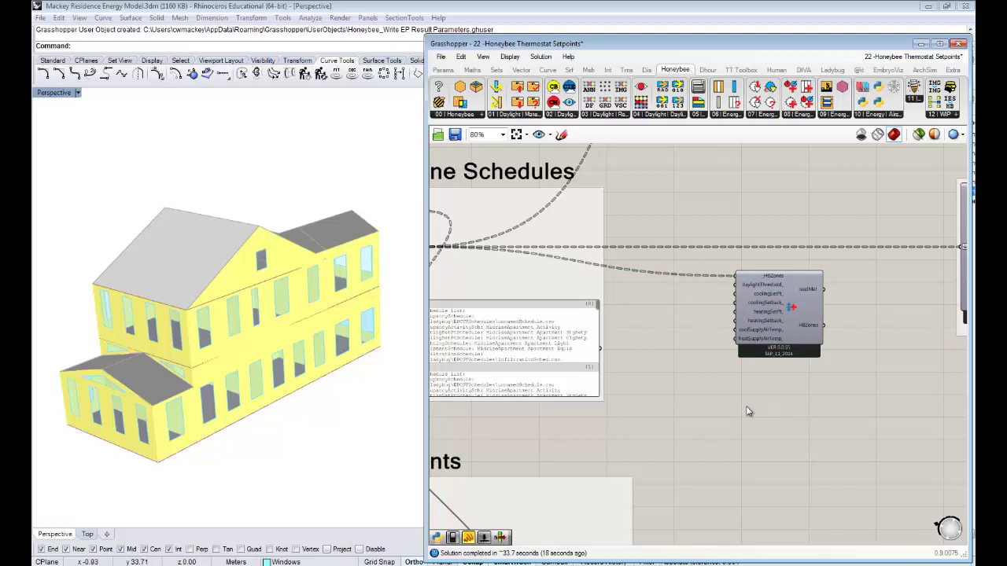
pyautogui.moveTo(748, 409); pyautogui.dragTo(759, 400, button='right')
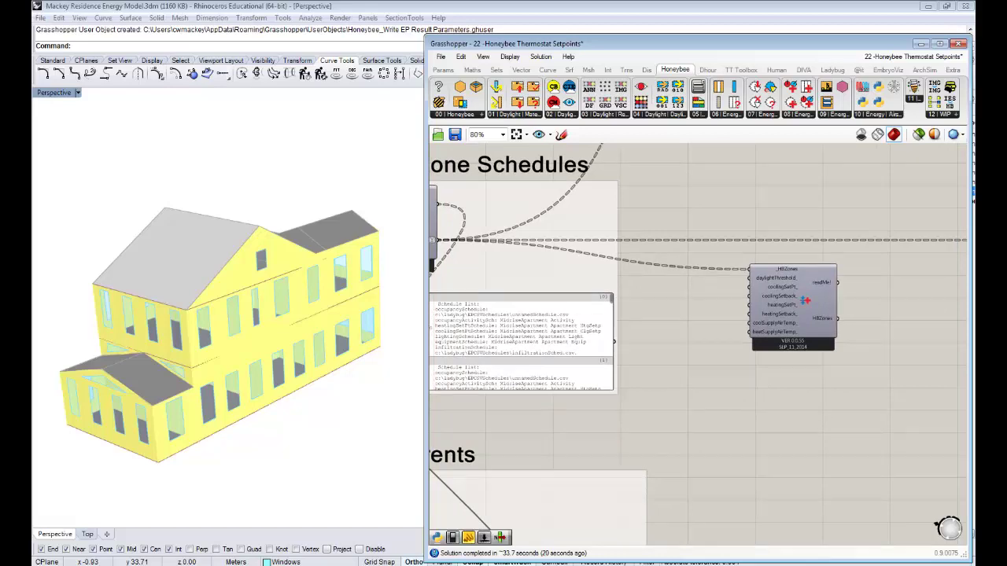
# Step: Examine the setpoint, setback and supply air temperature inputs of the zone thresholds component
pyautogui.moveTo(825, 417)
pyautogui.mouseDown(button='right')
pyautogui.moveTo(913, 408)
pyautogui.moveTo(834, 414)
pyautogui.mouseUp(button='right')
pyautogui.moveTo(731, 387); pyautogui.dragTo(637, 377, button='right')
pyautogui.click(730, 294)
pyautogui.scroll(2, 657, 283)
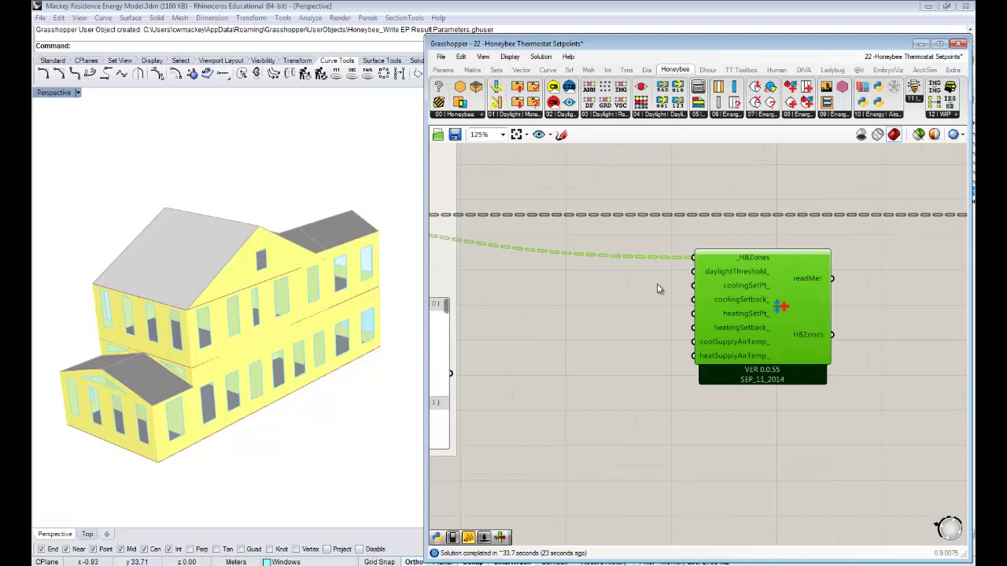
pyautogui.click(633, 296)
pyautogui.scroll(-1, 633, 296)
pyautogui.moveTo(638, 258); pyautogui.dragTo(671, 251, button='right')
pyautogui.moveTo(816, 273); pyautogui.dragTo(813, 286)
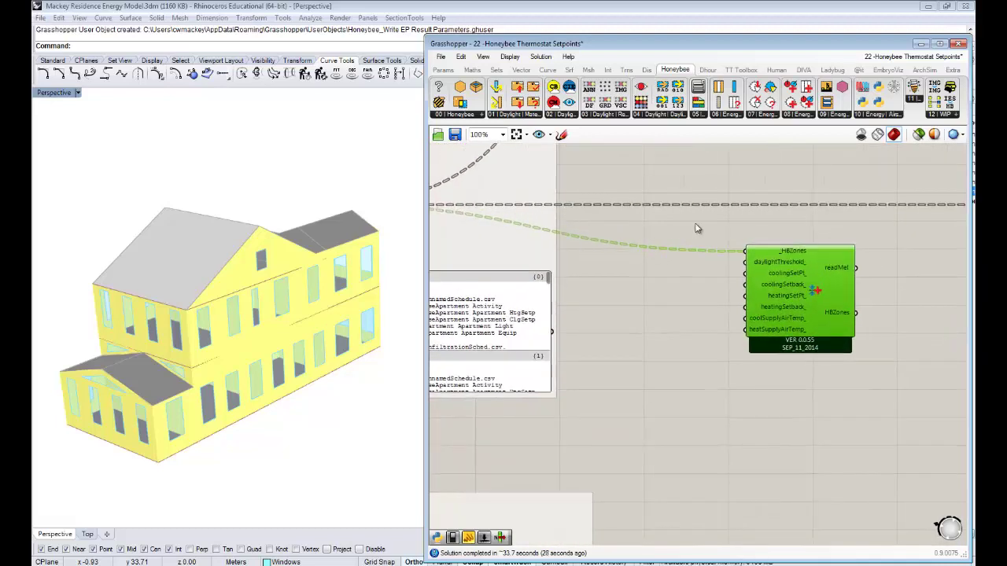
pyautogui.moveTo(793, 285); pyautogui.dragTo(747, 266, button='right')
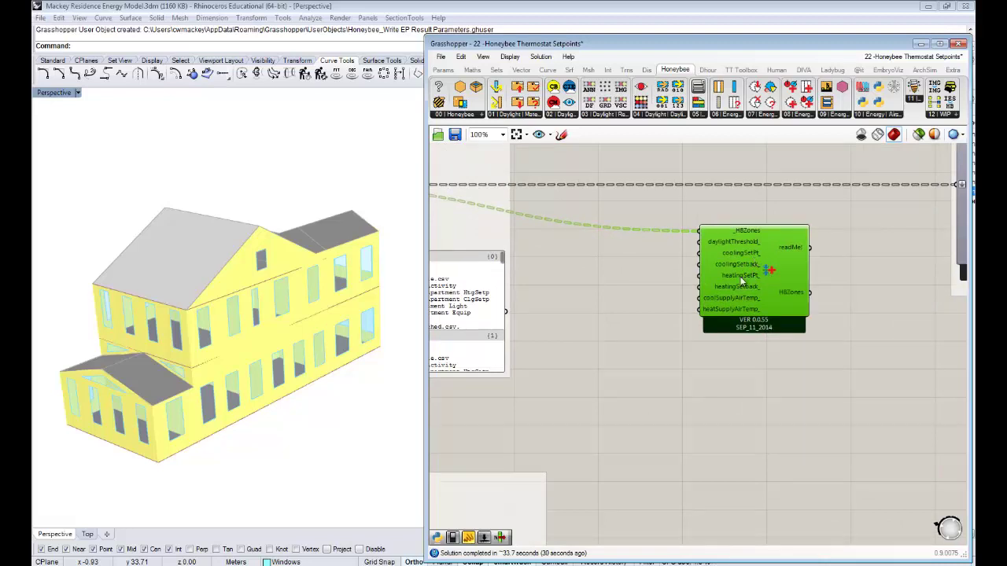
# Step: Try a panel on the thresholds component's readMe! output and delete it again
pyautogui.moveTo(742, 277); pyautogui.dragTo(683, 281)
pyautogui.click(812, 263)
pyautogui.doubleClick(814, 269)
pyautogui.write('pan')
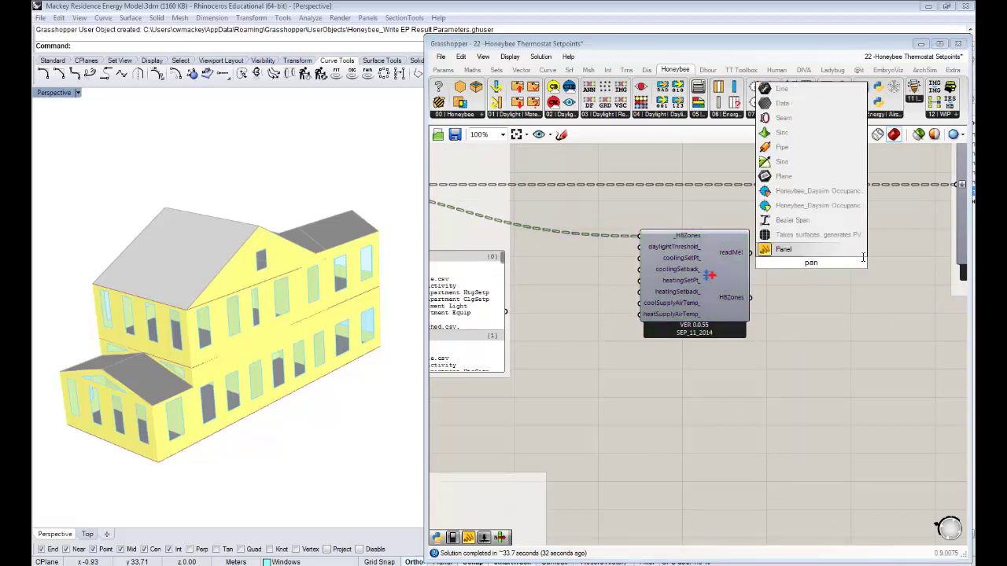
pyautogui.click(811, 251)
pyautogui.moveTo(751, 253); pyautogui.dragTo(767, 263)
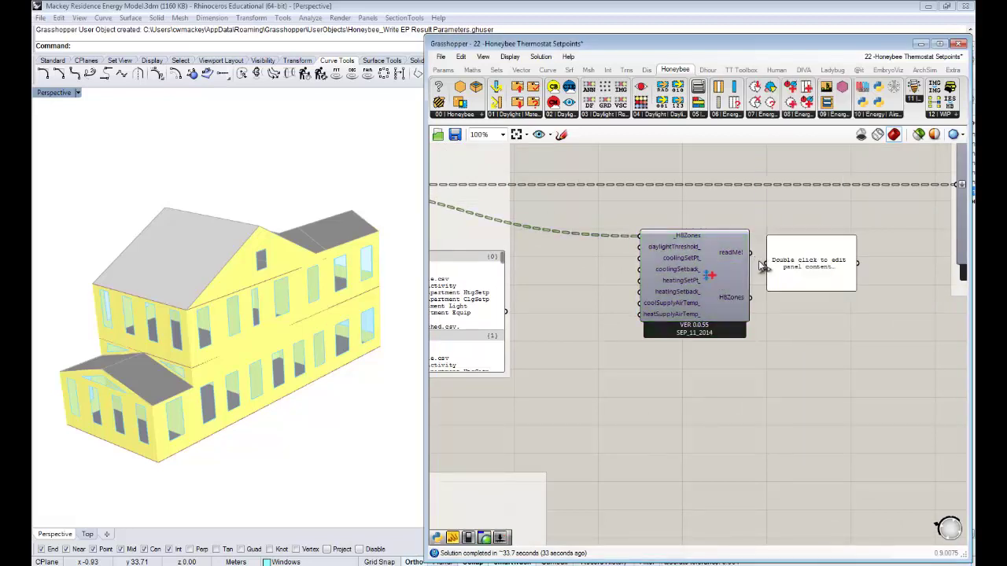
pyautogui.click(803, 279)
pyautogui.press('Delete')
pyautogui.moveTo(685, 289); pyautogui.dragTo(738, 283)
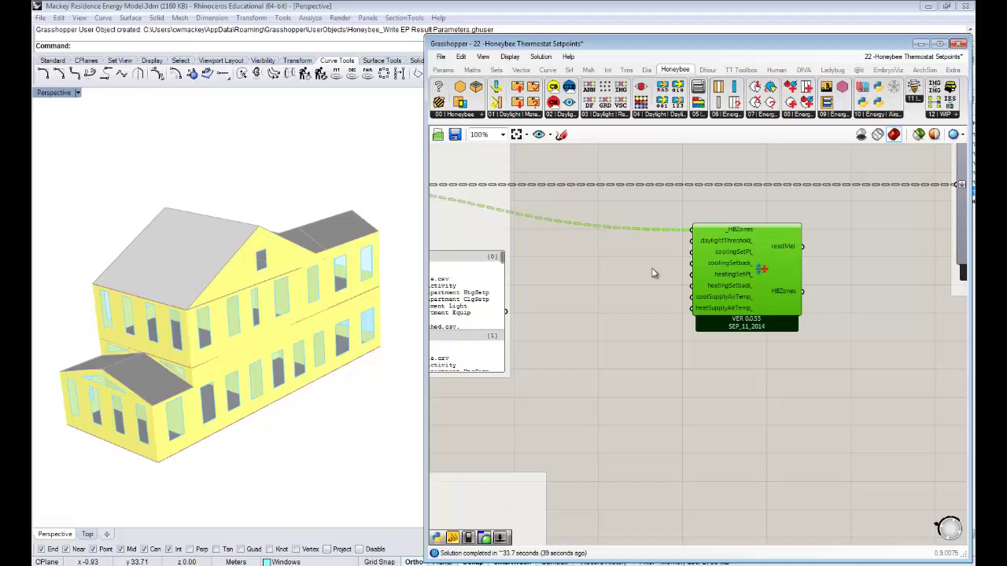
pyautogui.moveTo(656, 274); pyautogui.dragTo(744, 275, button='right')
pyautogui.scroll(-1, 743, 276)
pyautogui.scroll(1, 797, 277)
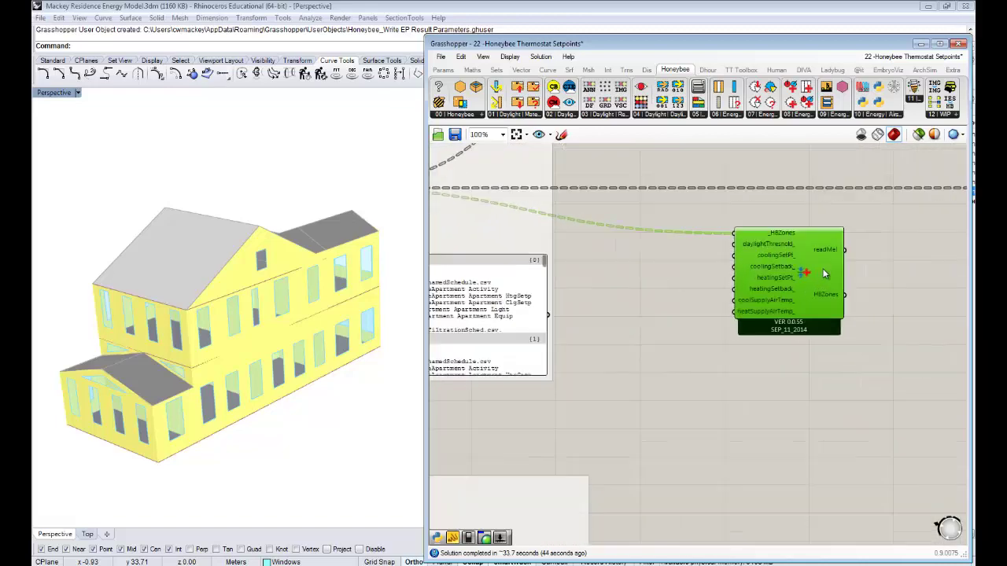
pyautogui.moveTo(698, 333); pyautogui.dragTo(708, 315, button='right')
pyautogui.scroll(-1, 796, 314)
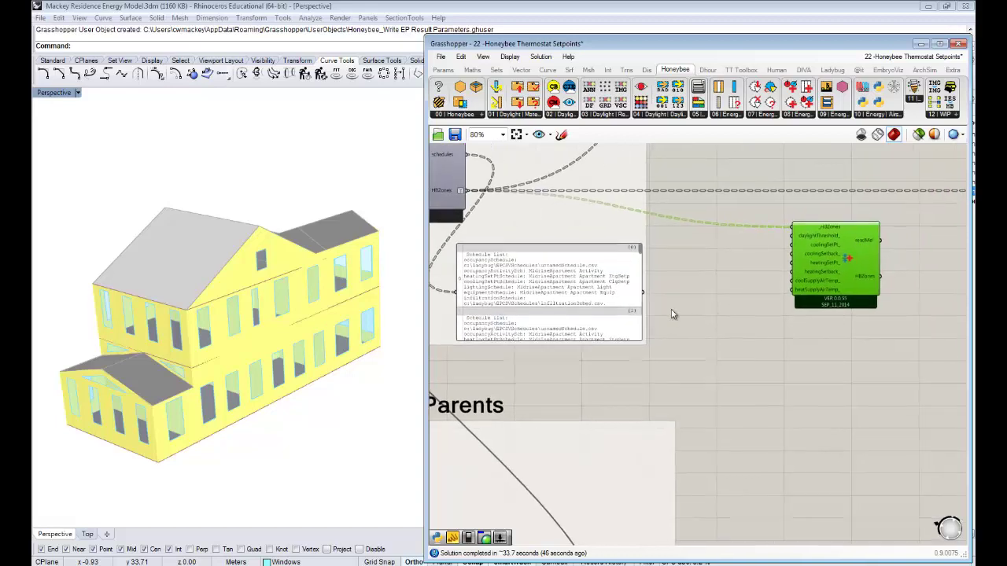
# Step: Examine the heating and cooling setpoint schedules listed in the panel of the Change Zone Schedules group
pyautogui.moveTo(601, 306); pyautogui.dragTo(746, 309, button='right')
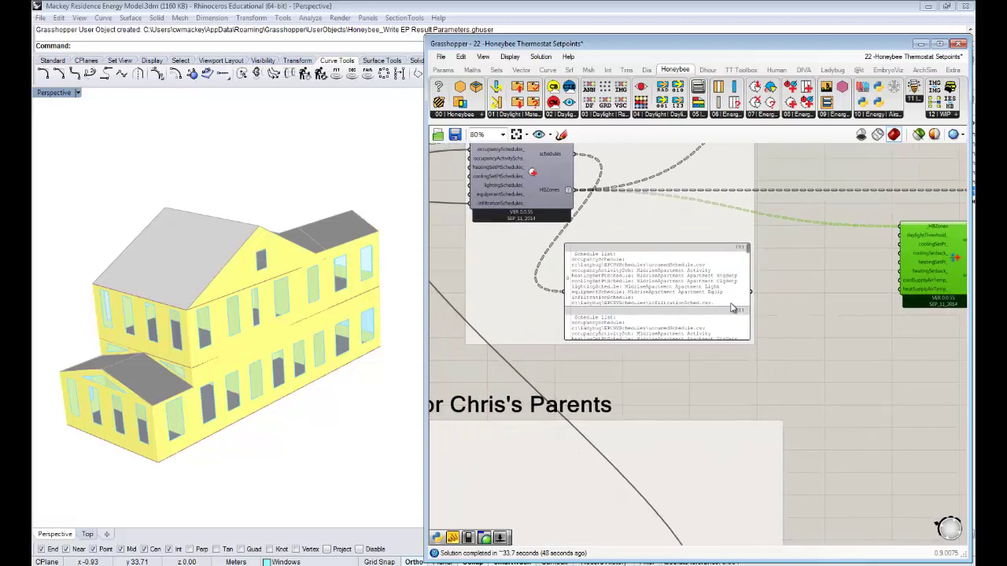
pyautogui.scroll(3, 727, 290)
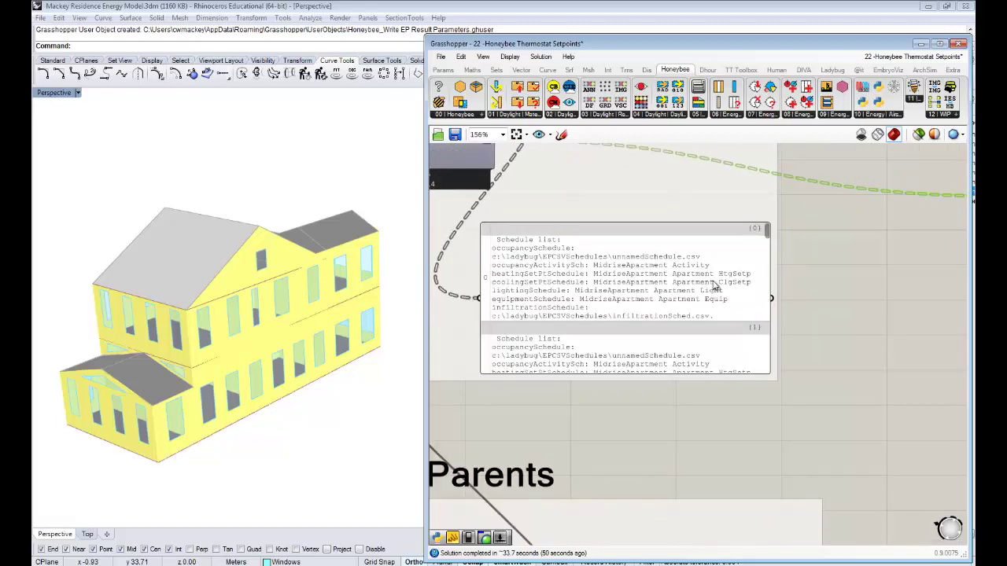
pyautogui.moveTo(753, 285); pyautogui.dragTo(834, 292, button='right')
pyautogui.scroll(-4, 834, 292)
pyautogui.moveTo(721, 272); pyautogui.dragTo(744, 304, button='right')
pyautogui.scroll(2, 768, 313)
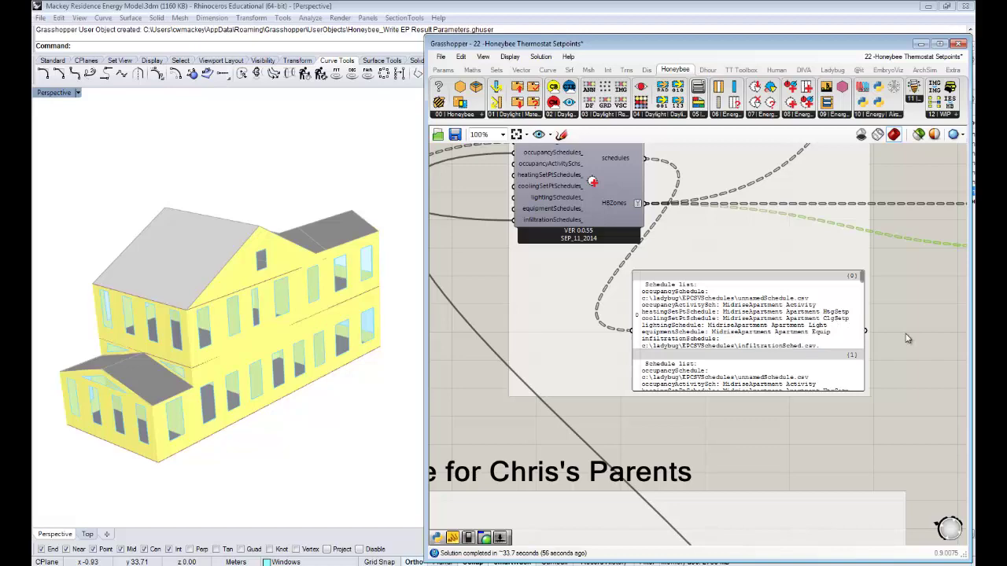
pyautogui.moveTo(917, 353); pyautogui.dragTo(795, 345, button='right')
pyautogui.scroll(-4, 848, 343)
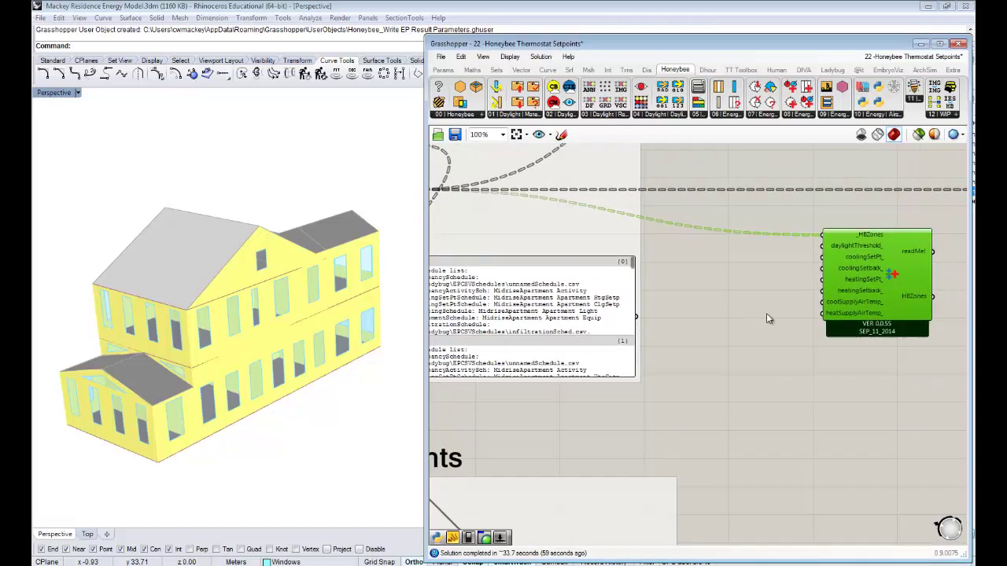
# Step: Add a Honeybee Convert EnergyPlus Schedule to Values component in the empty area below the zone thresholds component
pyautogui.moveTo(846, 324); pyautogui.dragTo(784, 290, button='right')
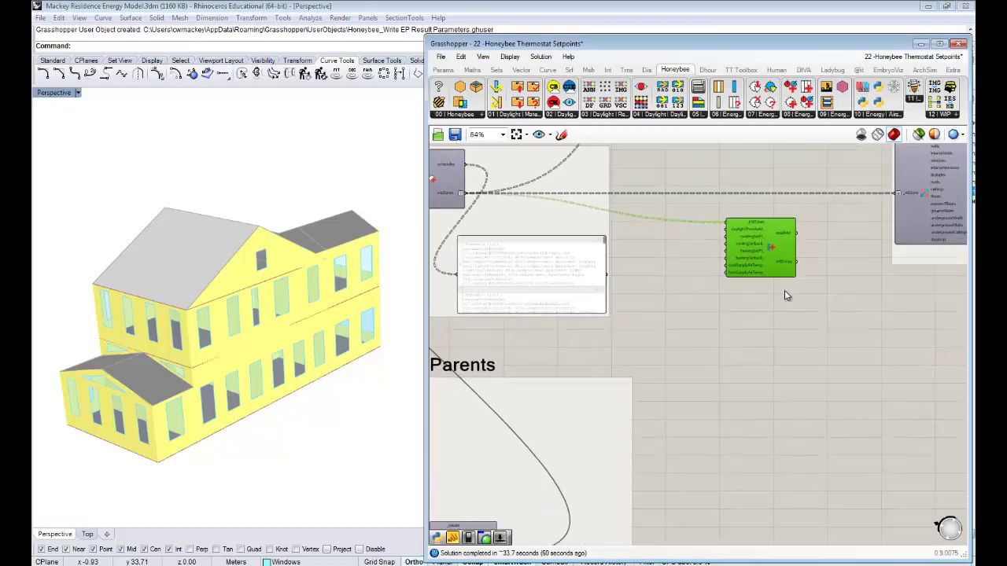
pyautogui.click(768, 118)
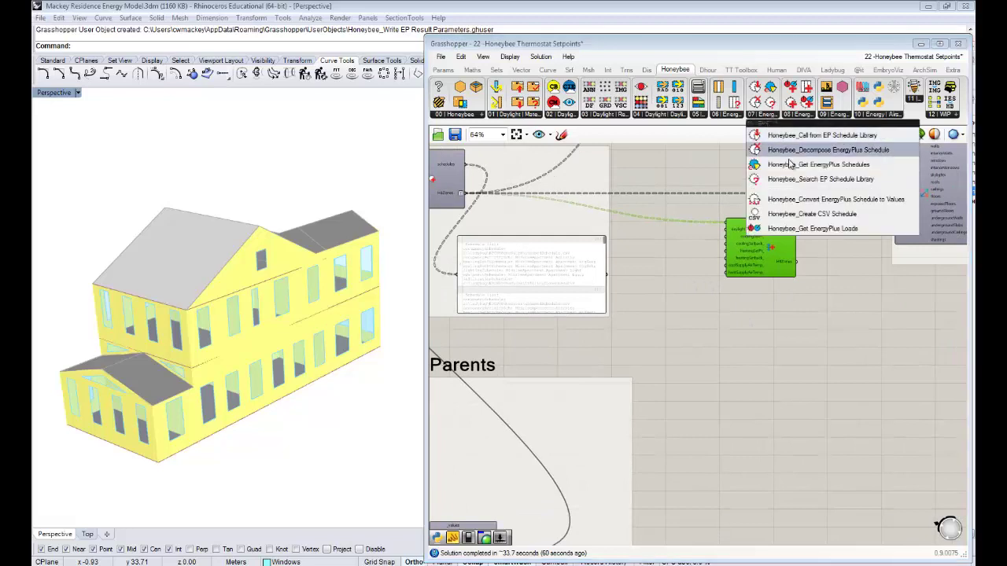
pyautogui.click(795, 202)
pyautogui.click(676, 304)
pyautogui.moveTo(715, 279); pyautogui.dragTo(767, 256, button='right')
pyautogui.moveTo(742, 274); pyautogui.dragTo(840, 303)
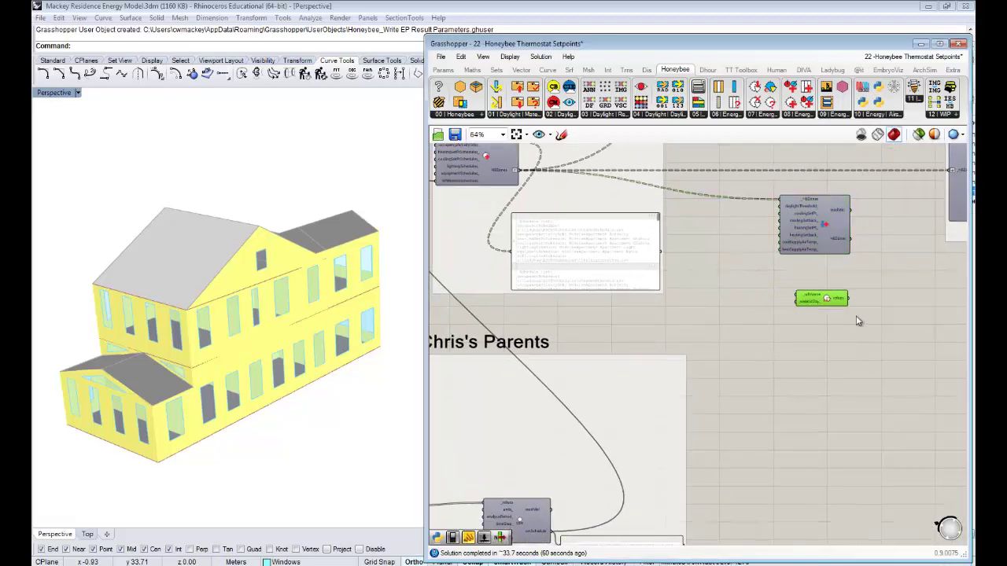
pyautogui.moveTo(858, 321); pyautogui.dragTo(819, 297, button='right')
pyautogui.moveTo(787, 276); pyautogui.dragTo(875, 285)
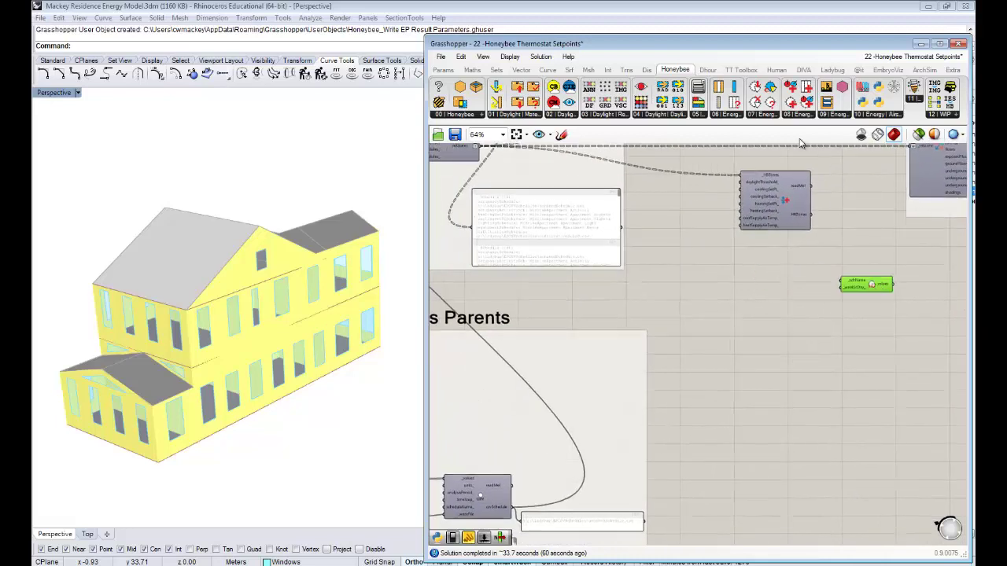
# Step: Add a Honeybee Get EnergyPlus Schedules component below the thresholds component and feed its _zoneProgram input from the Create Attic Zone group
pyautogui.moveTo(771, 88); pyautogui.dragTo(789, 289)
pyautogui.scroll(-4, 788, 289)
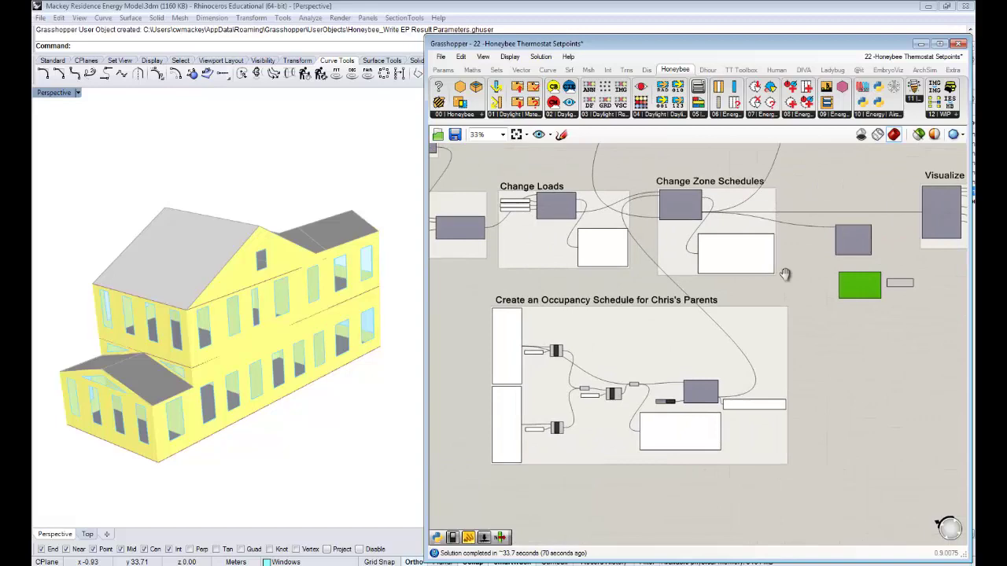
pyautogui.scroll(3, 812, 286)
pyautogui.scroll(-5, 722, 275)
pyautogui.moveTo(582, 254); pyautogui.dragTo(823, 301, button='right')
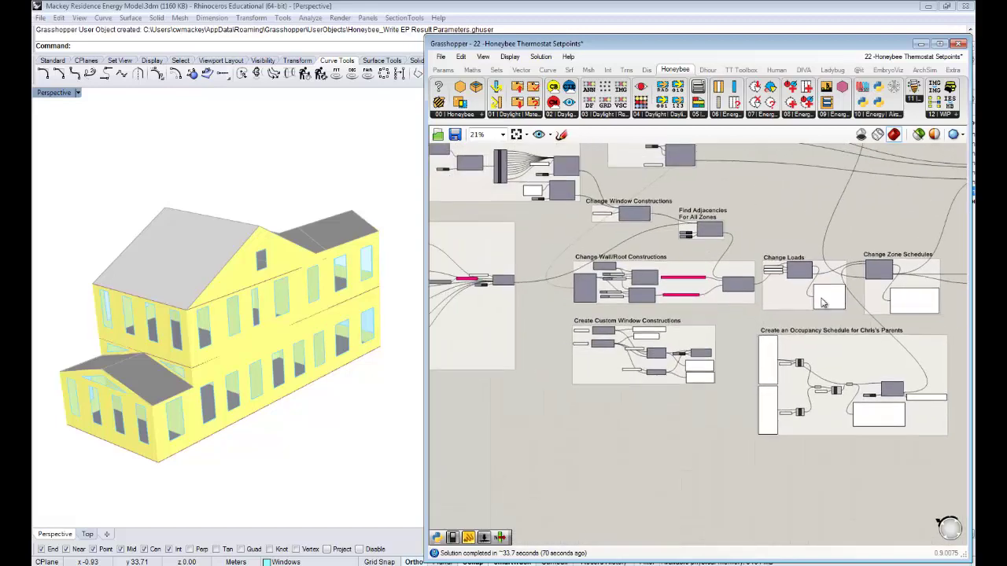
pyautogui.scroll(3, 693, 308)
pyautogui.scroll(-4, 692, 305)
pyautogui.moveTo(544, 296); pyautogui.dragTo(700, 294, button='right')
pyautogui.scroll(8, 689, 293)
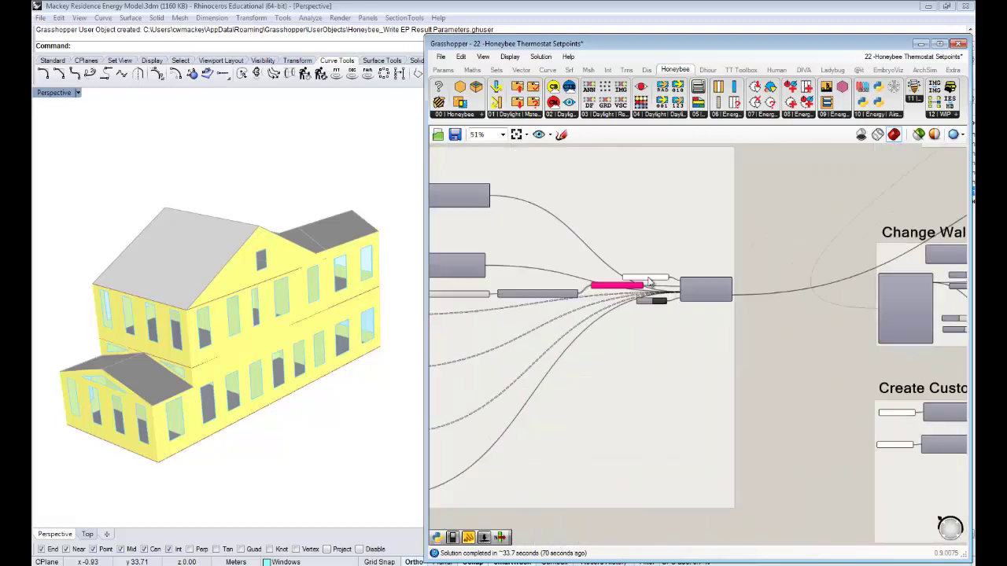
pyautogui.scroll(-10, 644, 291)
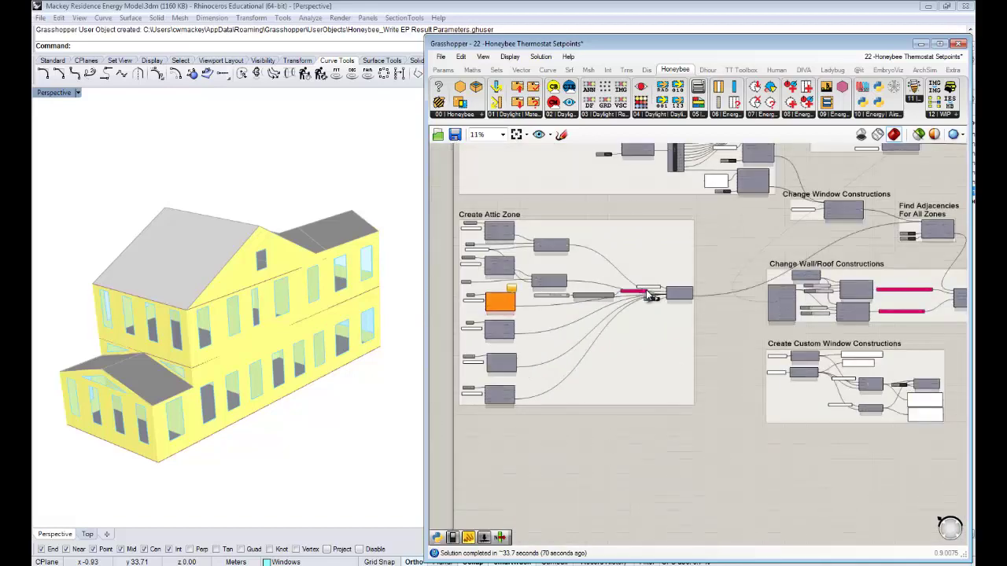
pyautogui.scroll(6, 940, 311)
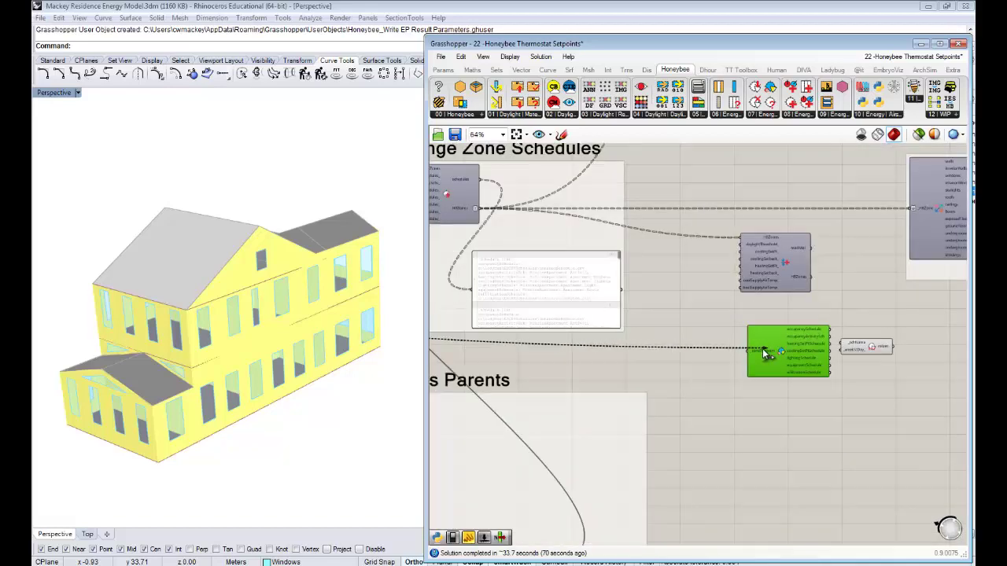
# Step: Connect the heatingSetPtSchedule output to the schedule converter's _schName input and inspect the converter's hourly values
pyautogui.moveTo(884, 412); pyautogui.dragTo(766, 366, button='right')
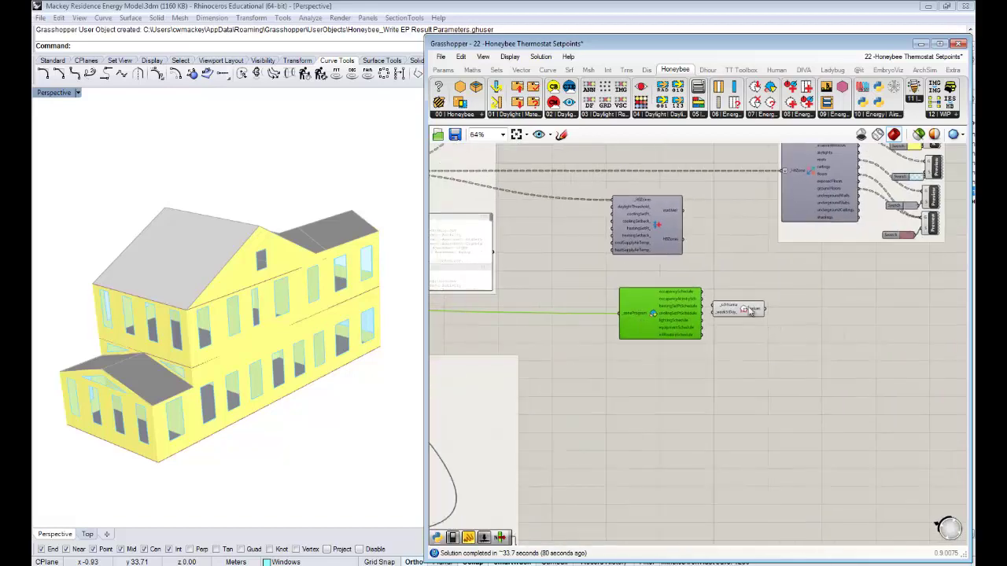
pyautogui.click(760, 313)
pyautogui.scroll(3, 762, 319)
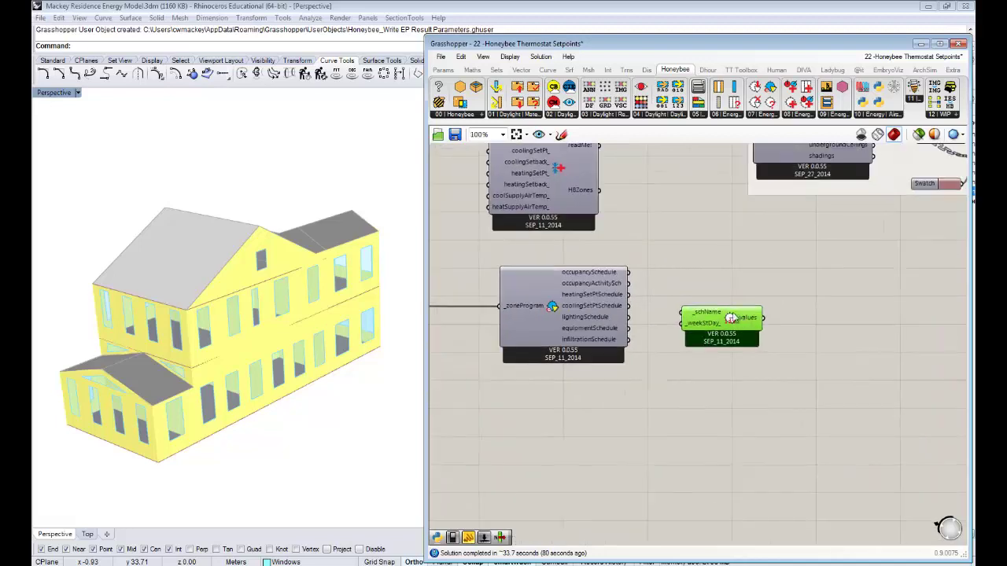
pyautogui.moveTo(628, 294); pyautogui.dragTo(713, 318)
pyautogui.moveTo(735, 315)
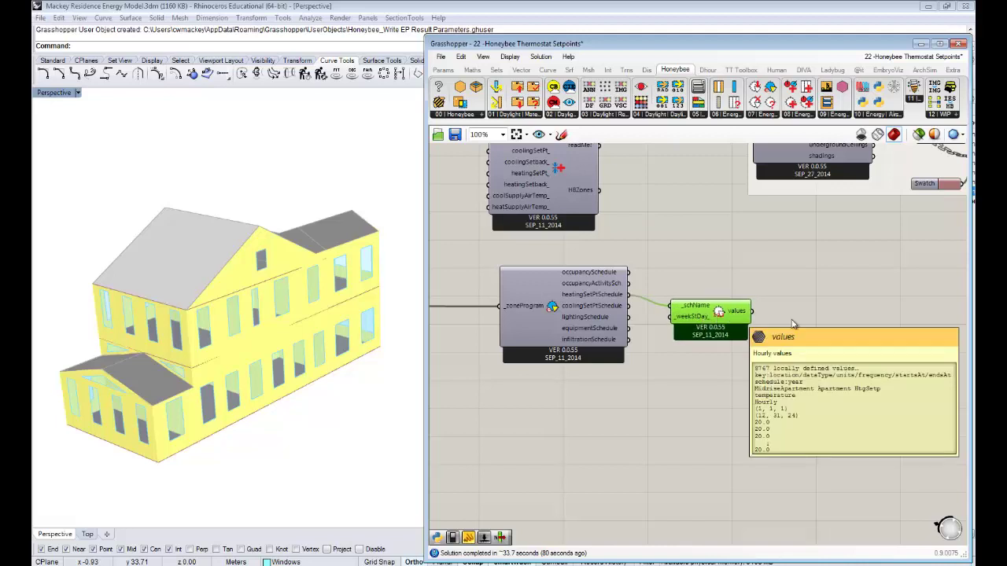
pyautogui.moveTo(793, 324); pyautogui.dragTo(742, 310, button='right')
pyautogui.moveTo(662, 294); pyautogui.dragTo(643, 284)
# Step: Add a Ladybug 3D Chart component beside the schedule converter
pyautogui.moveTo(817, 294); pyautogui.dragTo(741, 290, button='right')
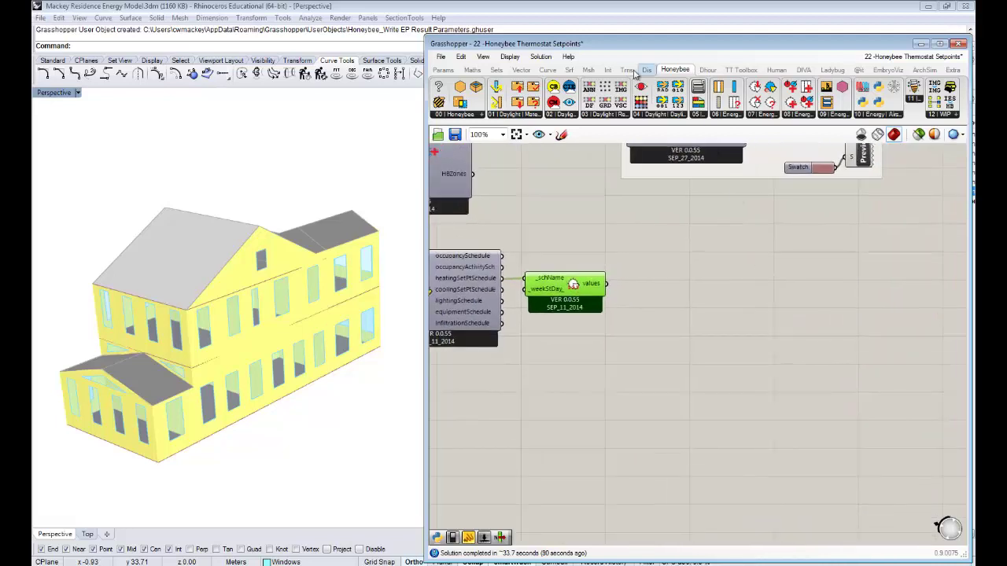
pyautogui.click(833, 70)
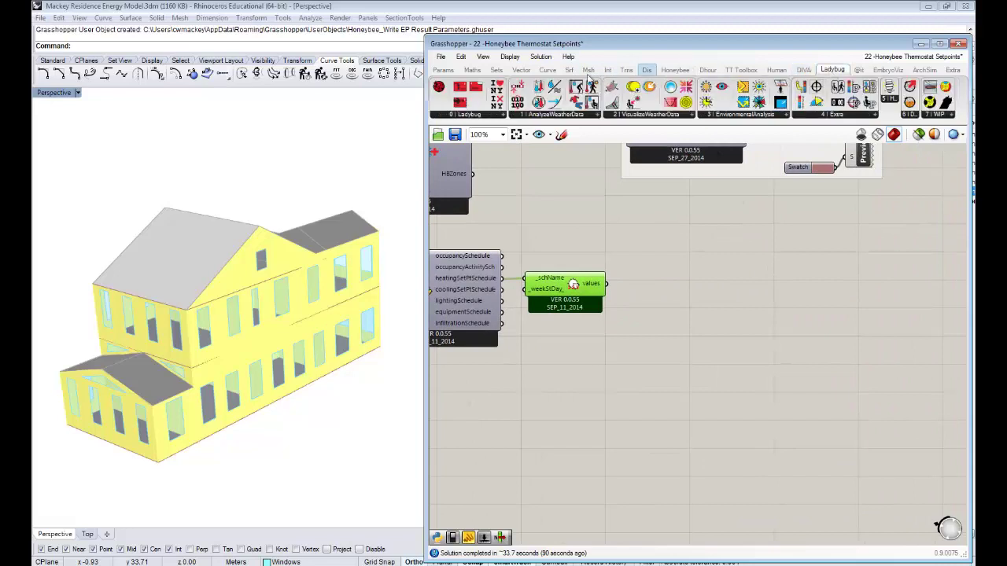
pyautogui.moveTo(767, 287); pyautogui.dragTo(770, 328)
pyautogui.click(656, 344)
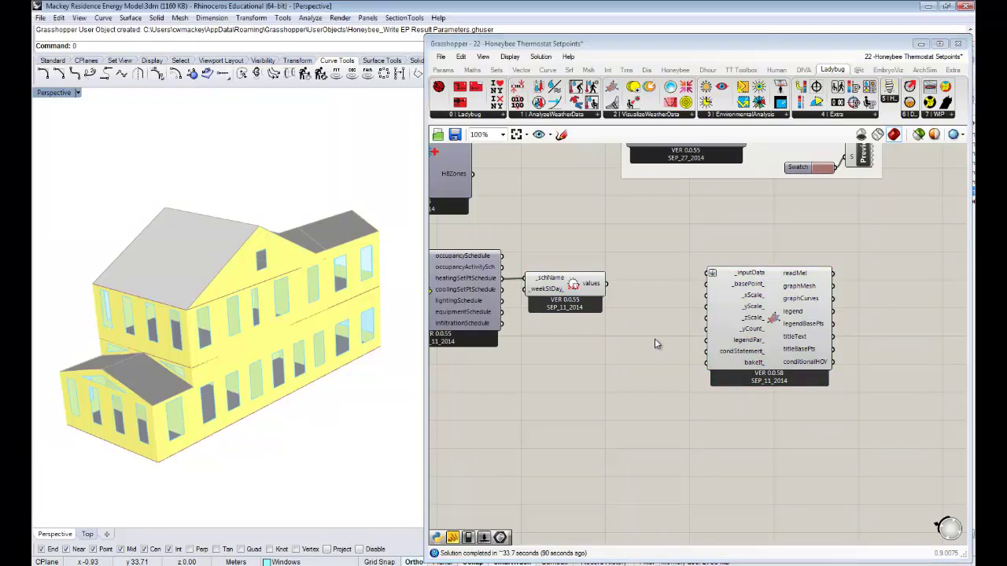
pyautogui.doubleClick(675, 310)
pyautogui.write('t')
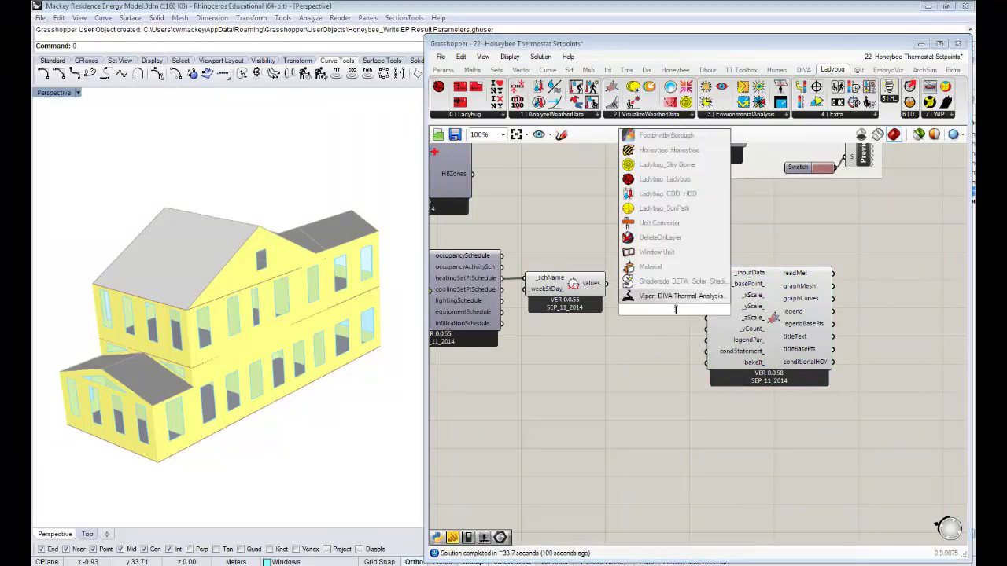
pyautogui.press('BackSpace')
pyautogui.press('Escape')
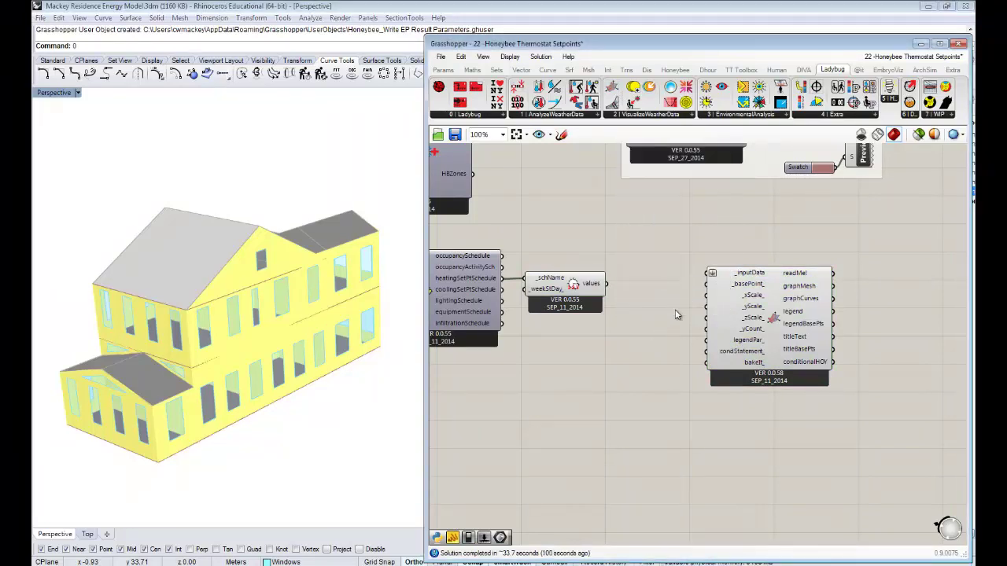
# Step: Feed the chart's _xScale from a new .25 panel and connect the schedule converter's values output to _inputData
pyautogui.doubleClick(640, 287)
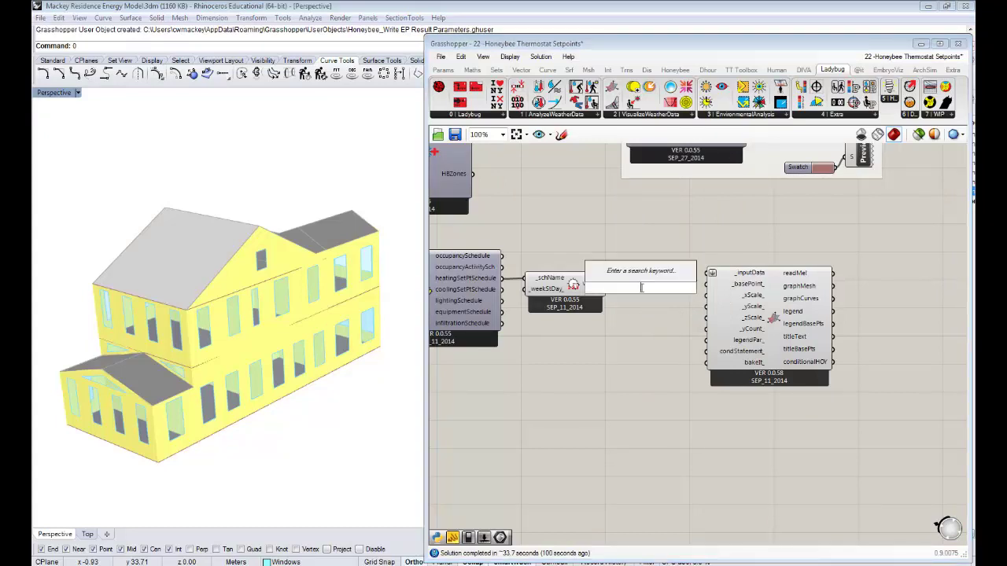
pyautogui.write('"25')
pyautogui.press('Return')
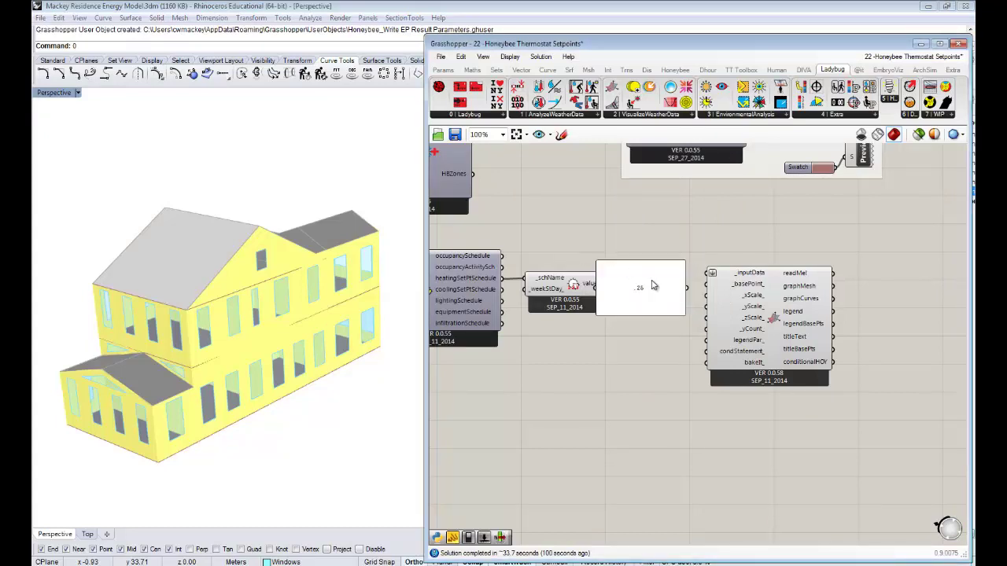
pyautogui.moveTo(639, 286); pyautogui.dragTo(706, 295)
pyautogui.moveTo(659, 364); pyautogui.dragTo(660, 331)
pyautogui.moveTo(605, 283); pyautogui.dragTo(713, 275)
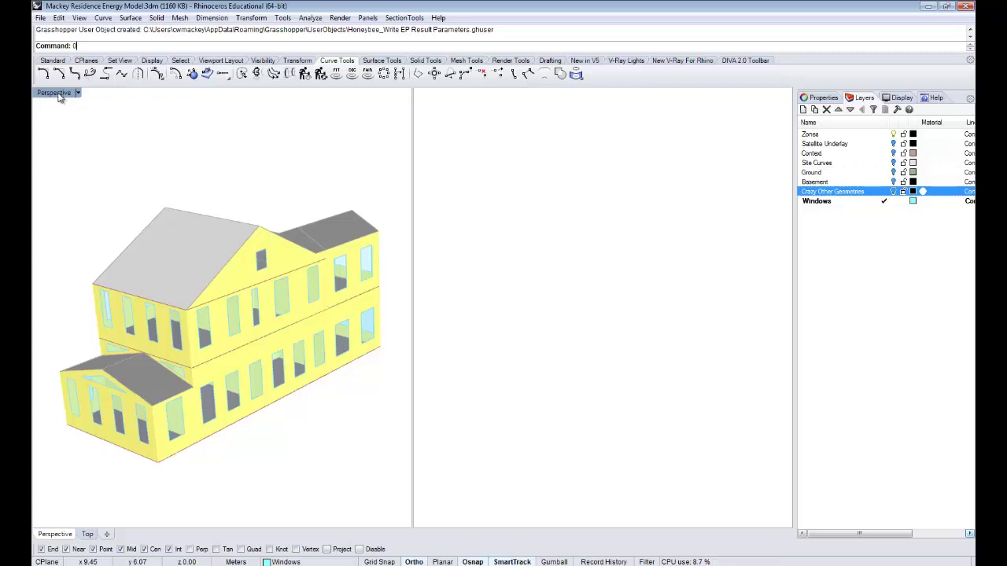
# Step: Examine the hourly heating setpoint chart and its temperature legend in the Rhino Top view
pyautogui.hotkey('ctrl', 'm')
pyautogui.moveTo(367, 232); pyautogui.dragTo(358, 277, button='right')
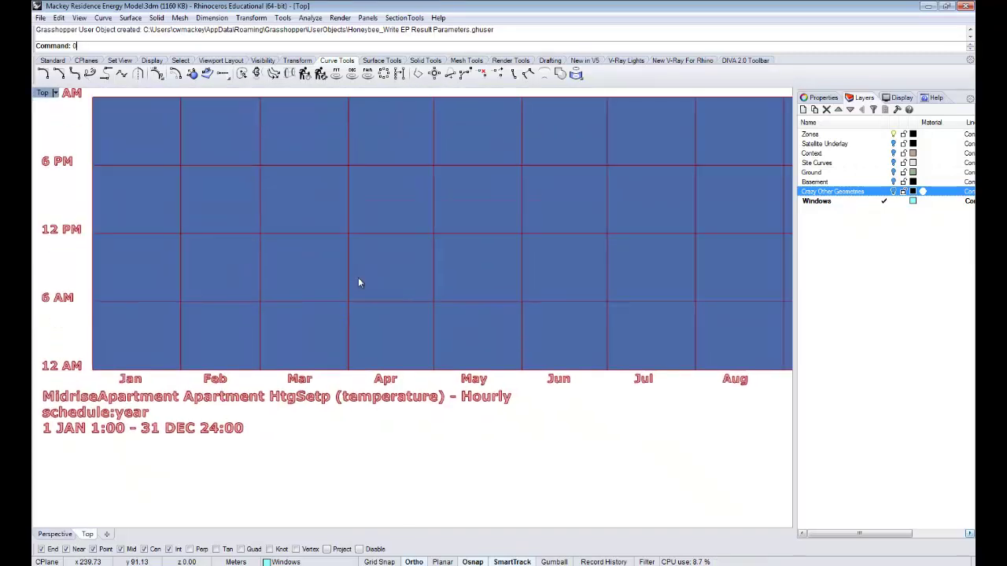
pyautogui.scroll(-6, 358, 281)
pyautogui.moveTo(498, 266); pyautogui.dragTo(396, 263, button='right')
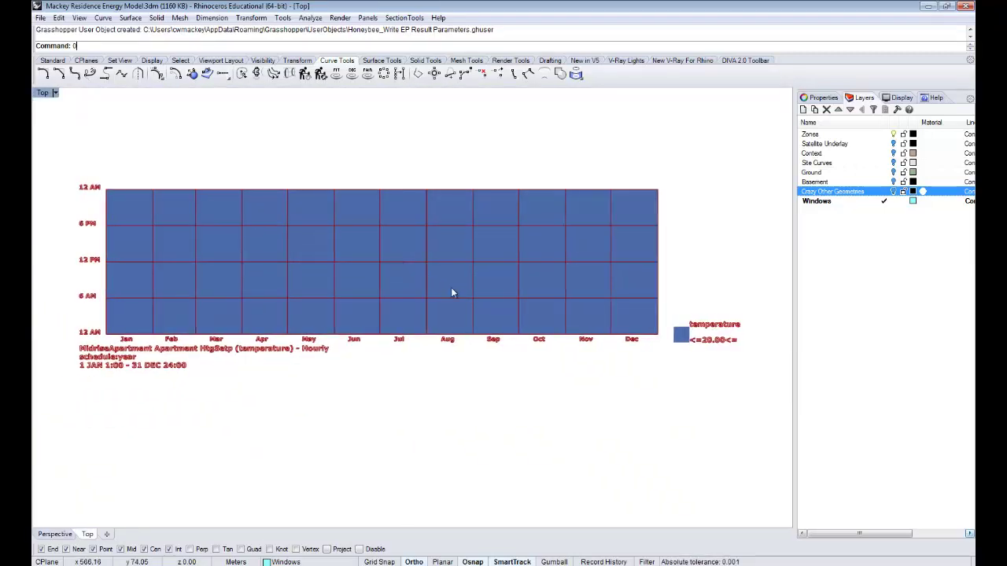
pyautogui.moveTo(451, 288); pyautogui.dragTo(454, 282, button='right')
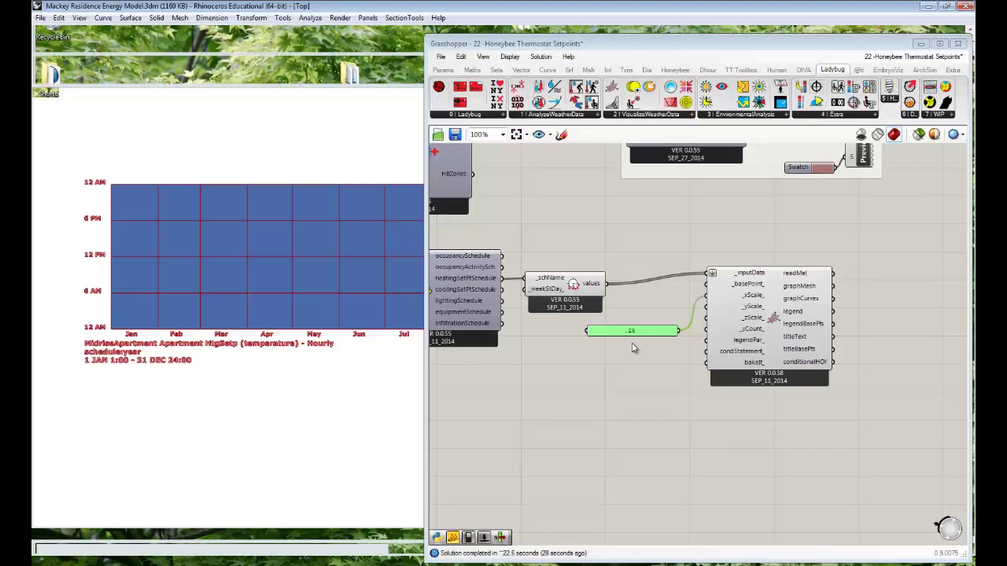
# Step: Delete the chart component together with its .25 scale panel
pyautogui.moveTo(775, 398); pyautogui.dragTo(781, 378, button='right')
pyautogui.moveTo(718, 394); pyautogui.dragTo(705, 396, button='right')
pyautogui.moveTo(850, 412); pyautogui.dragTo(664, 272)
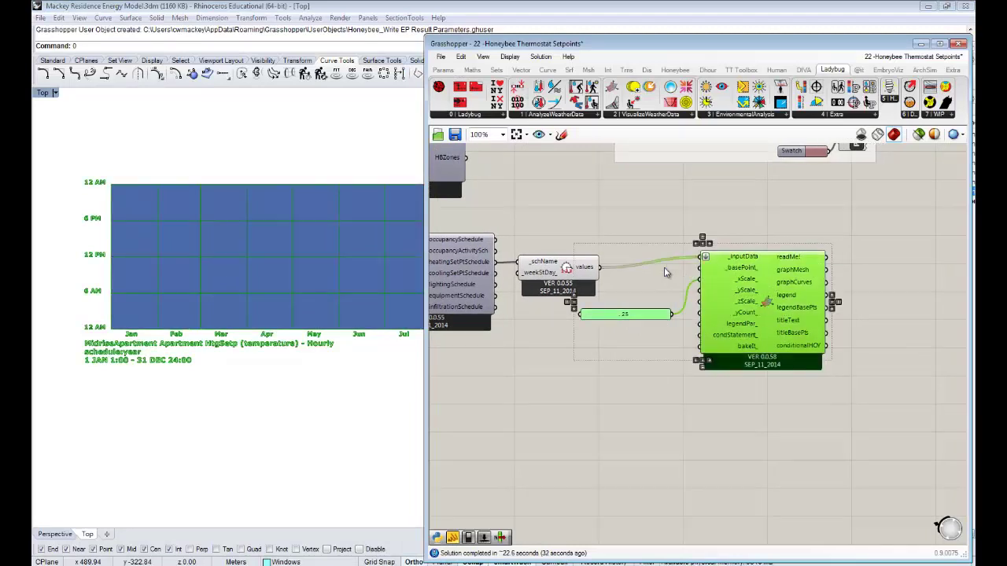
pyautogui.press('Delete')
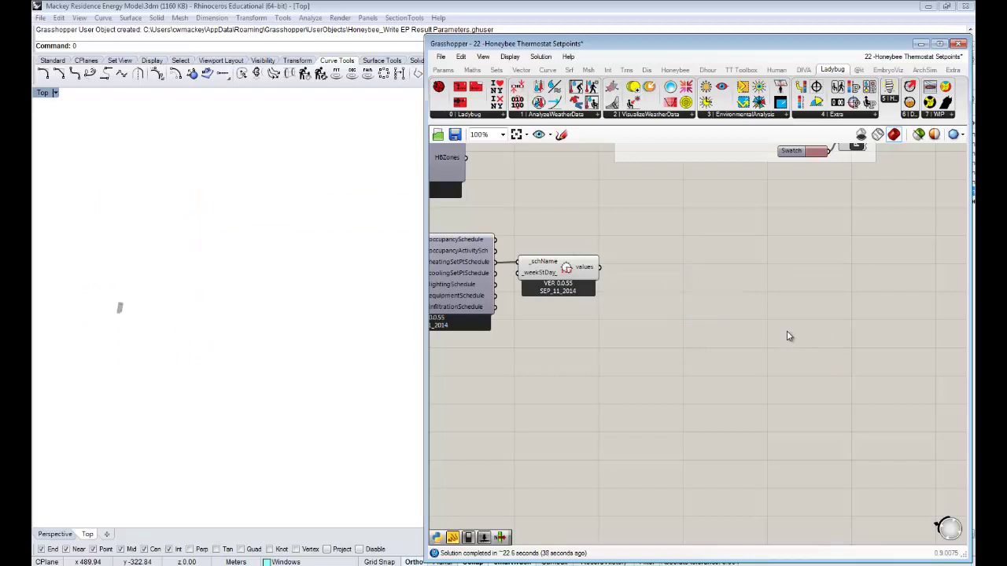
# Step: Add a one-line panel with the value 18 and connect it to heatingSetPt_ on the zone thresholds component
pyautogui.moveTo(514, 282); pyautogui.dragTo(785, 409, button='right')
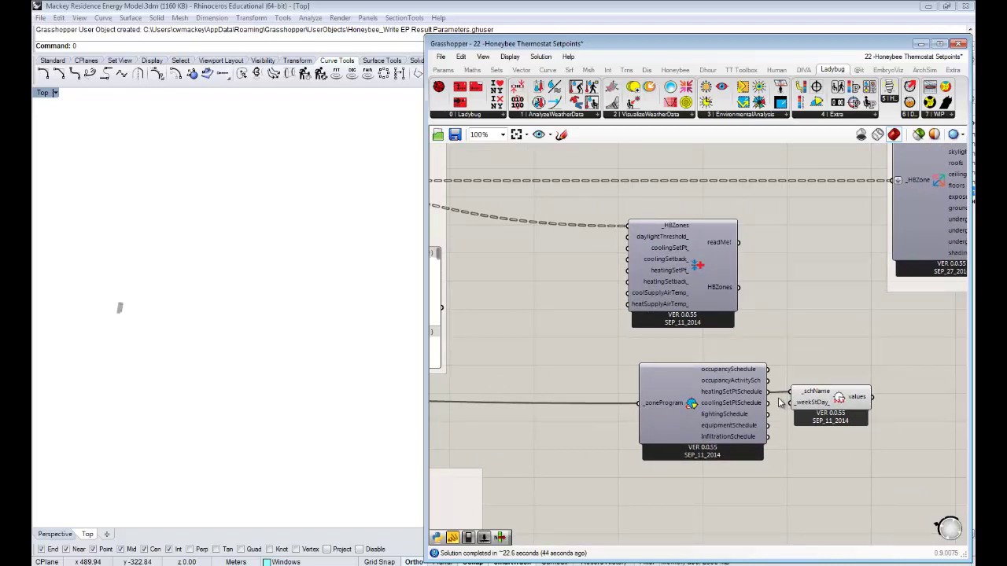
pyautogui.moveTo(633, 277); pyautogui.dragTo(674, 241, button='right')
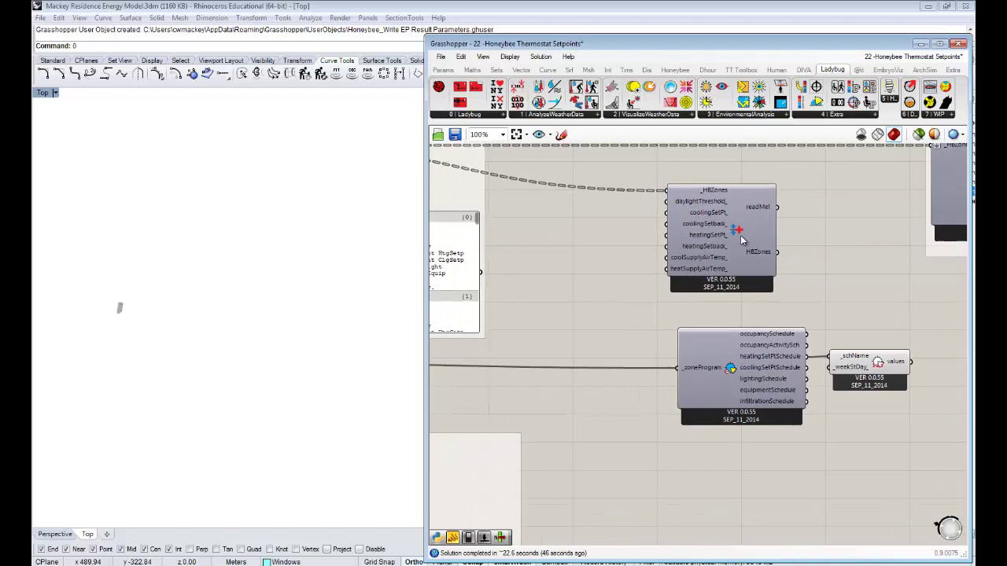
pyautogui.moveTo(734, 236); pyautogui.dragTo(733, 231)
pyautogui.moveTo(750, 249); pyautogui.dragTo(784, 262, button='right')
pyautogui.moveTo(707, 247); pyautogui.dragTo(722, 255, button='right')
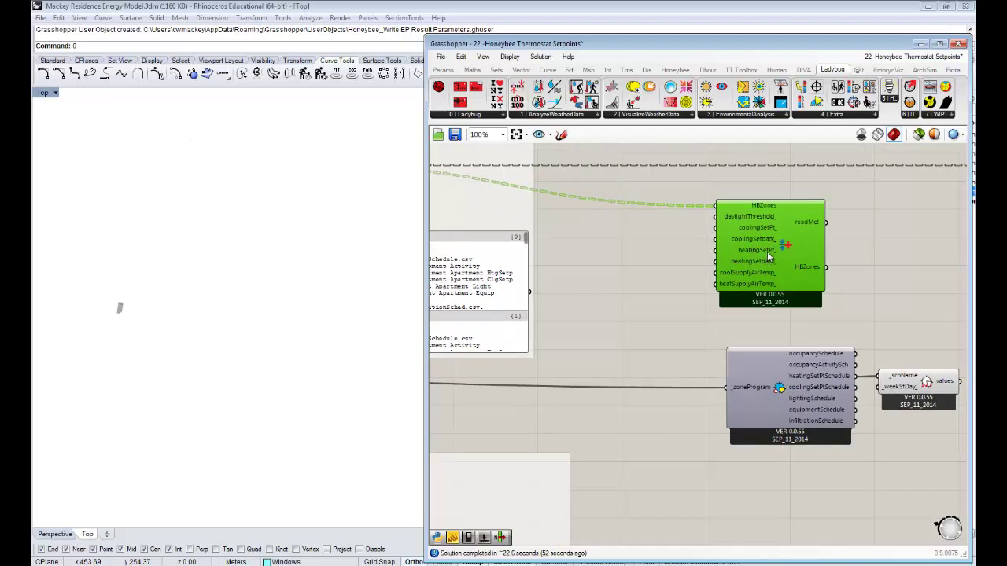
pyautogui.click(642, 253)
pyautogui.doubleClick(642, 252)
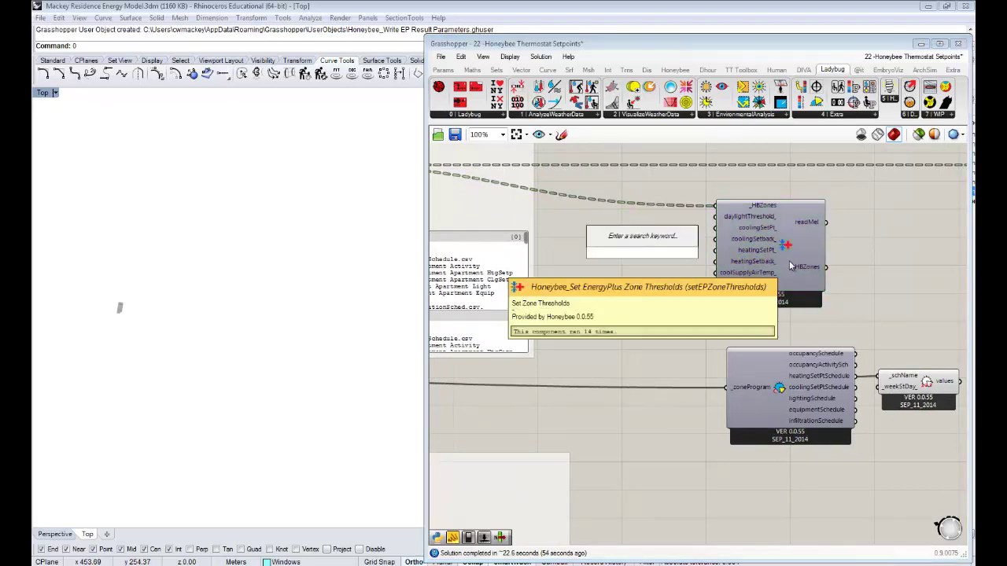
pyautogui.write('"18')
pyautogui.press('Return')
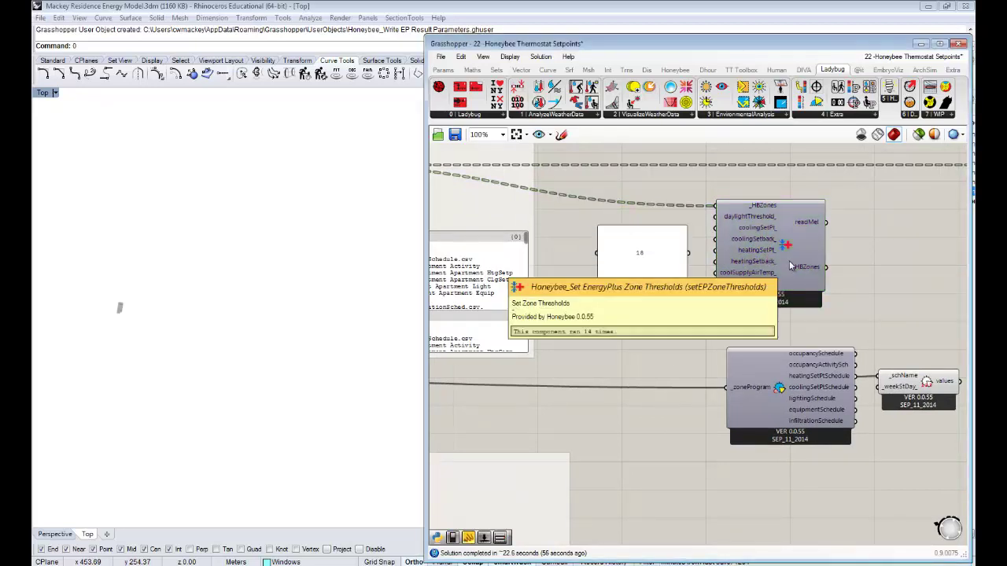
pyautogui.moveTo(667, 279); pyautogui.dragTo(662, 252)
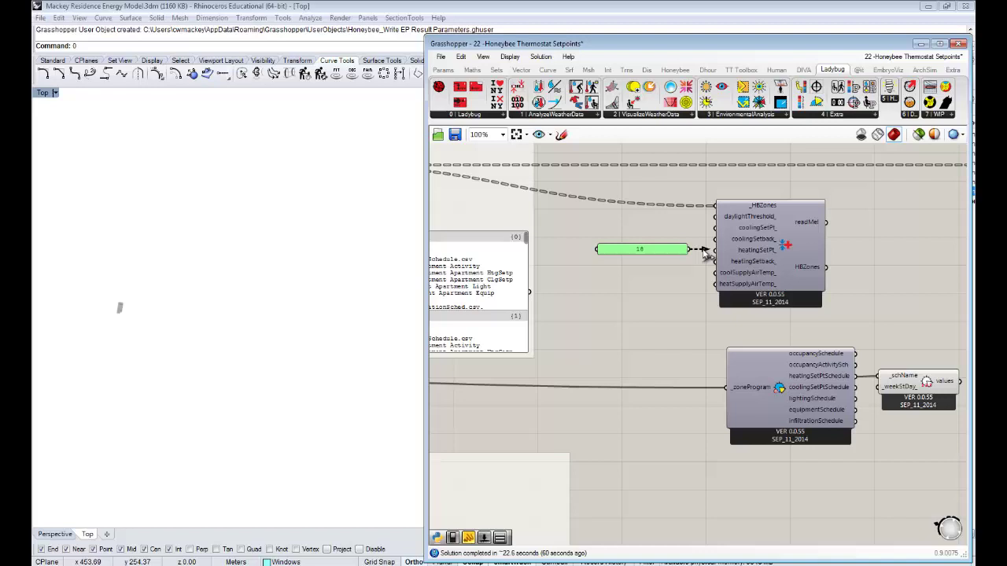
pyautogui.moveTo(704, 252); pyautogui.dragTo(713, 253)
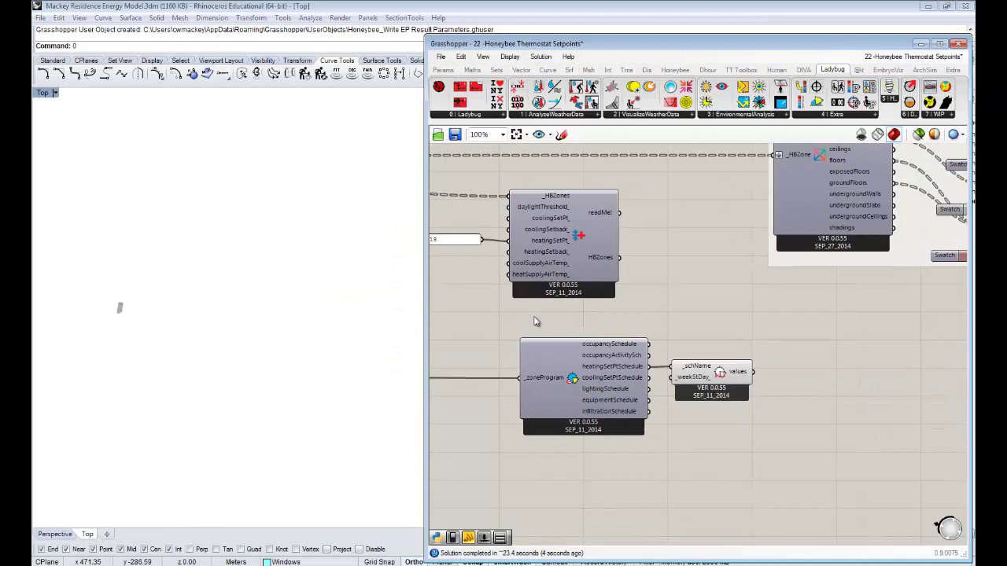
# Step: Connect the coolingSetPtSchedule output to the schedule converter's _schName input in place of the heating schedule
pyautogui.moveTo(582, 324); pyautogui.dragTo(721, 348, button='right')
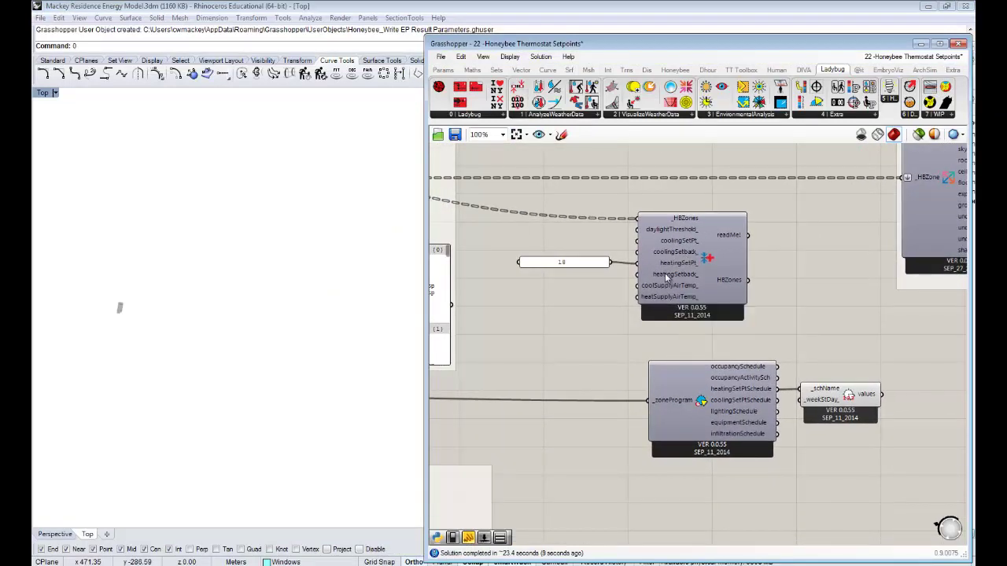
pyautogui.moveTo(778, 388); pyautogui.dragTo(800, 399)
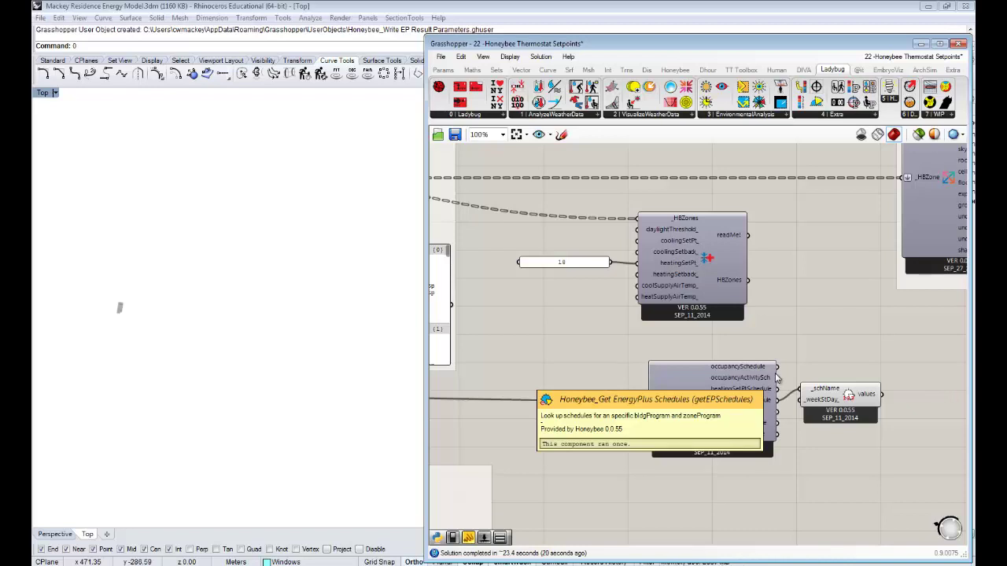
pyautogui.scroll(-5, 775, 378)
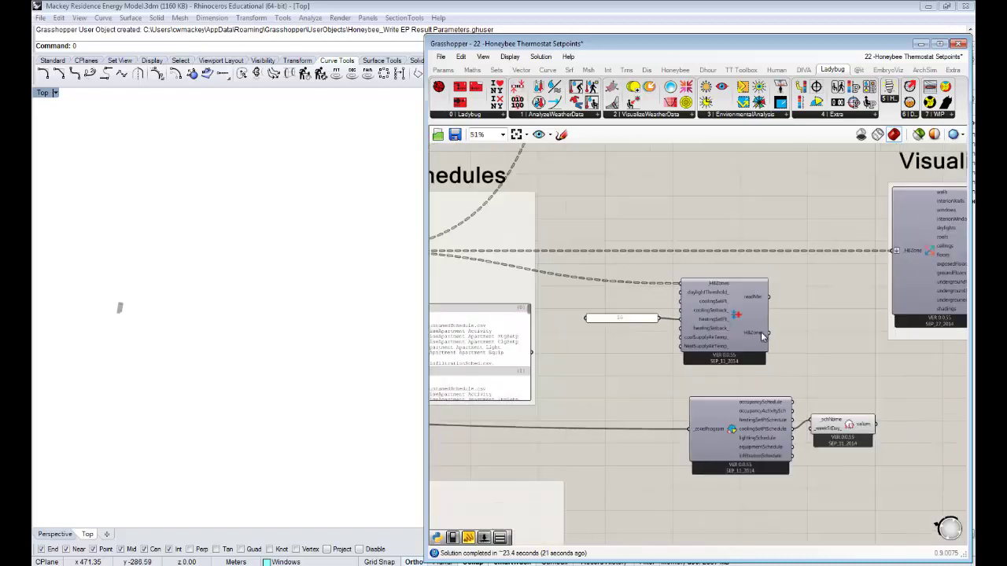
pyautogui.scroll(-2, 714, 317)
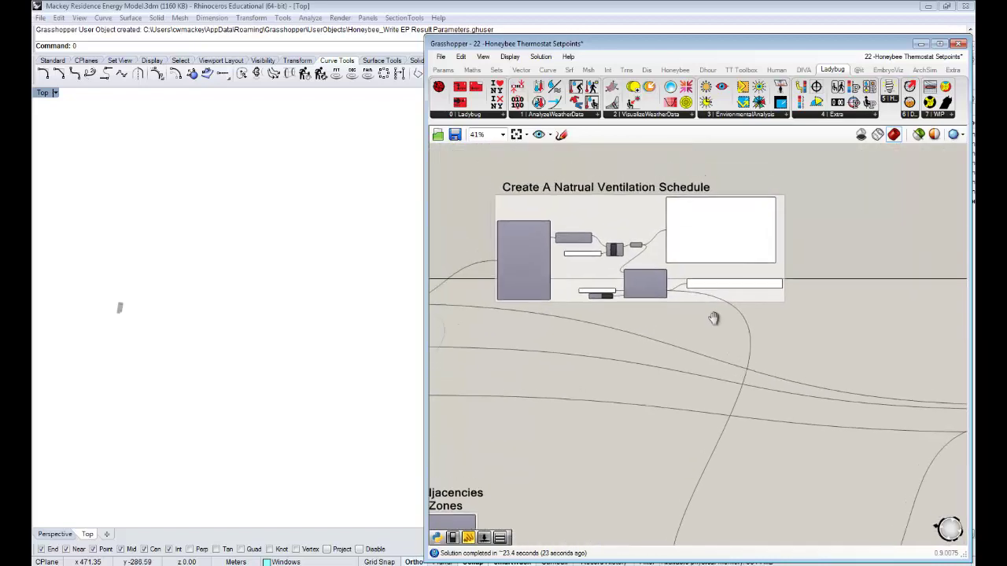
pyautogui.scroll(-2, 625, 227)
pyautogui.moveTo(751, 373); pyautogui.dragTo(651, 255, button='right')
pyautogui.scroll(8, 756, 364)
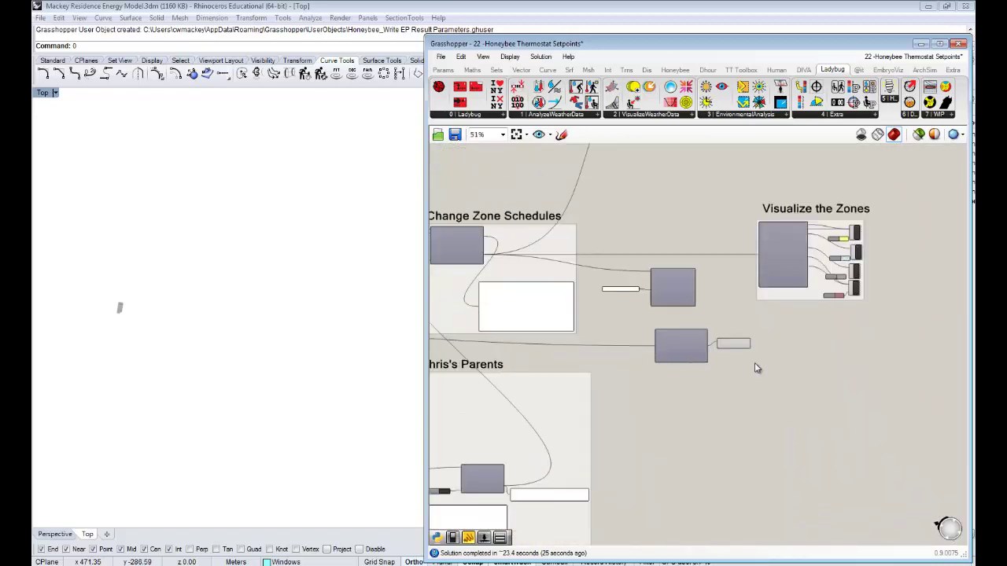
# Step: Add an empty panel beside the schedule converter and connect the converter's values output to it
pyautogui.moveTo(734, 337); pyautogui.dragTo(734, 345)
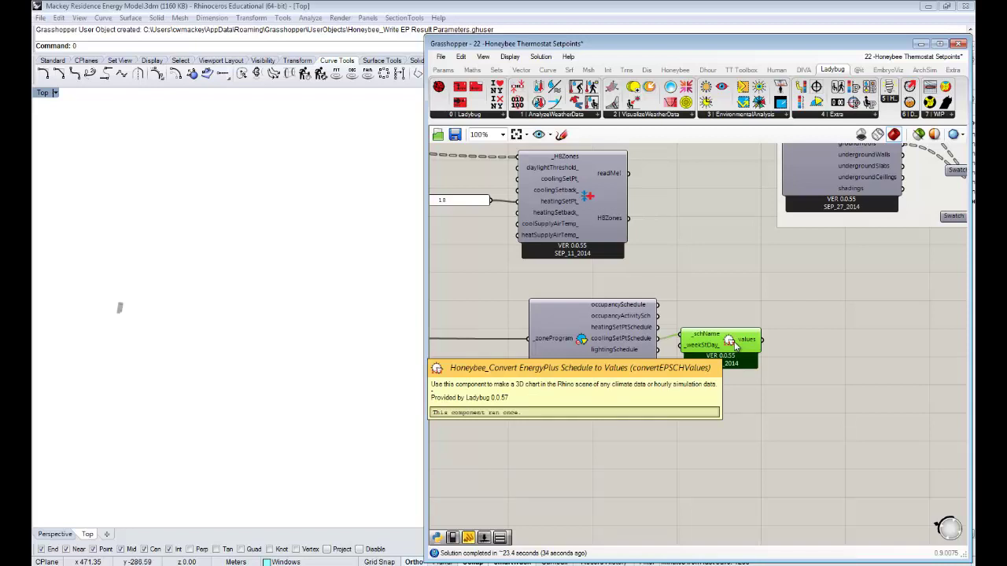
pyautogui.moveTo(688, 403); pyautogui.dragTo(711, 398, button='right')
pyautogui.moveTo(749, 333); pyautogui.dragTo(746, 335)
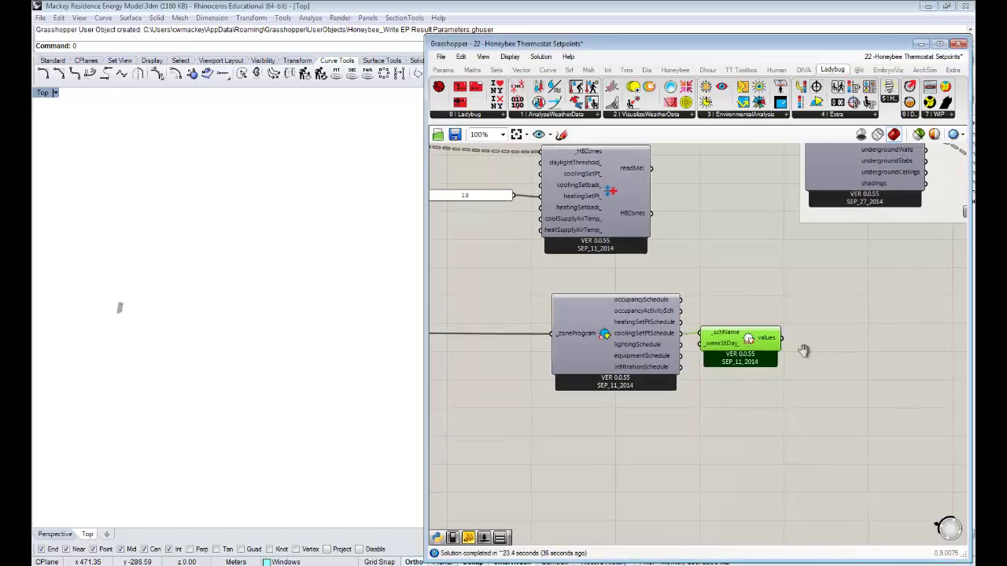
pyautogui.moveTo(804, 351); pyautogui.dragTo(745, 347, button='right')
pyautogui.doubleClick(815, 333)
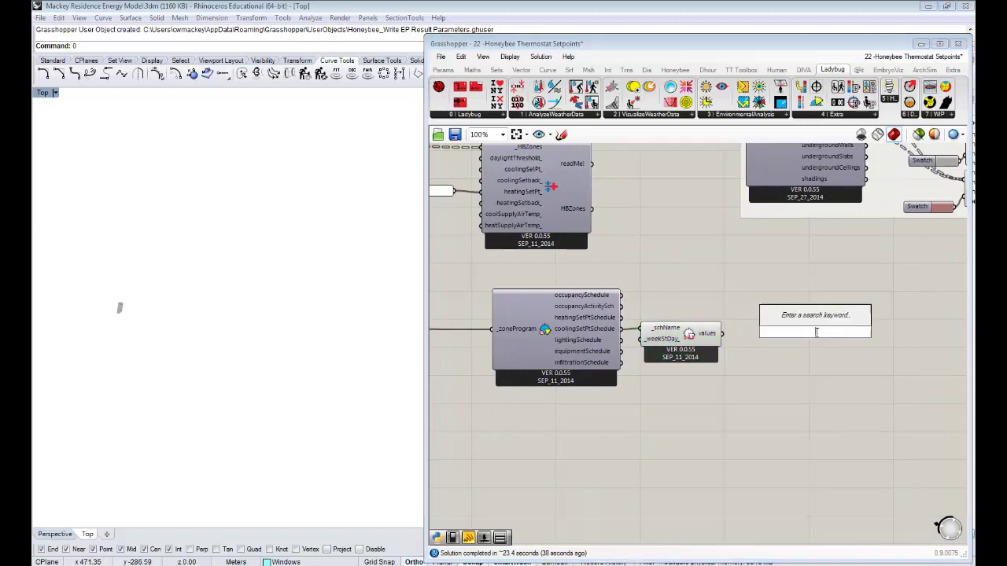
pyautogui.write('panel')
pyautogui.press('Return')
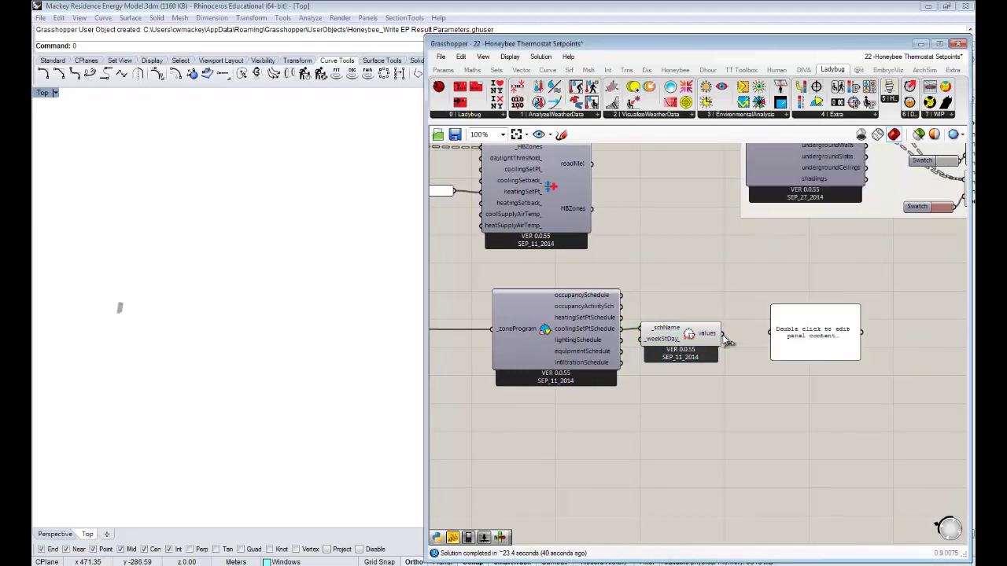
pyautogui.moveTo(722, 333); pyautogui.dragTo(771, 333)
# Step: Enlarge the values panel enough to read the hourly cooling setpoint list
pyautogui.moveTo(860, 360); pyautogui.dragTo(707, 293, button='right')
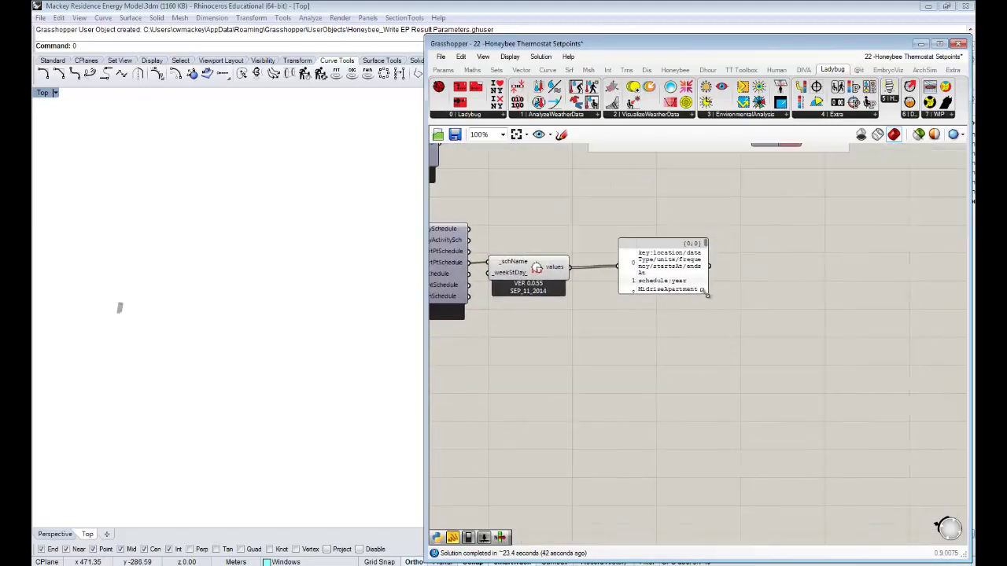
pyautogui.moveTo(706, 294); pyautogui.dragTo(931, 524)
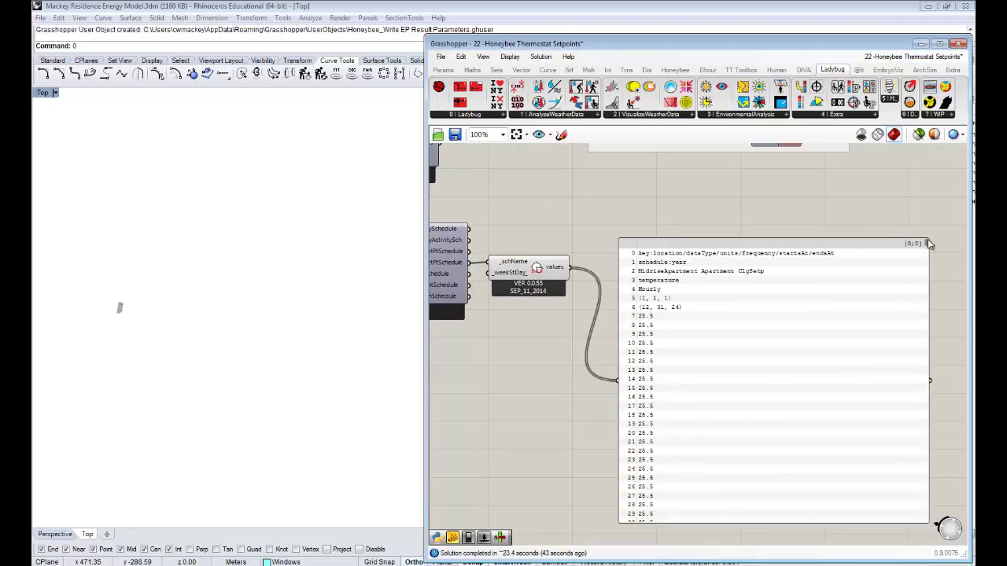
pyautogui.moveTo(929, 243)
pyautogui.mouseDown()
pyautogui.moveTo(930, 489)
pyautogui.moveTo(939, 516)
pyautogui.moveTo(917, 308)
pyautogui.moveTo(923, 260)
pyautogui.moveTo(912, 244)
pyautogui.mouseUp()
# Step: Duplicate the 18 panel feeding heatingSetPt_ and place the copy directly above the original
pyautogui.moveTo(601, 267); pyautogui.dragTo(759, 390, button='right')
pyautogui.scroll(-2, 688, 323)
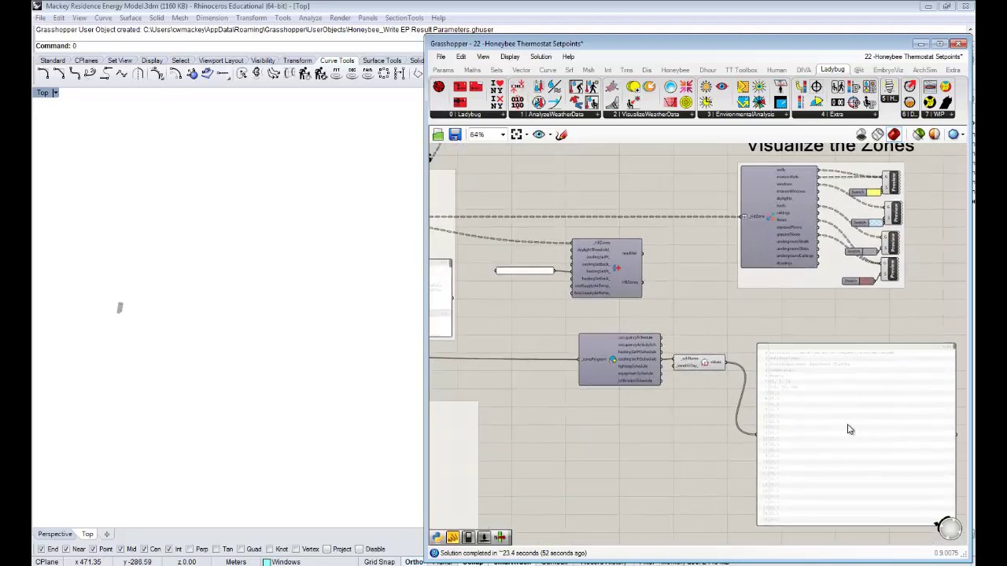
pyautogui.scroll(1, 850, 429)
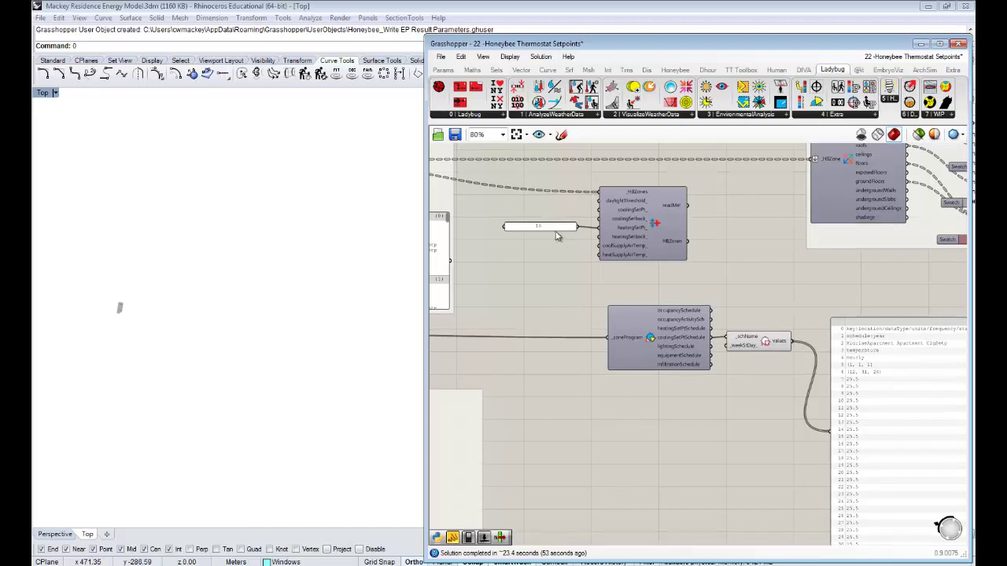
pyautogui.click(551, 227)
pyautogui.moveTo(546, 227); pyautogui.dragTo(546, 214)
pyautogui.scroll(1, 541, 214)
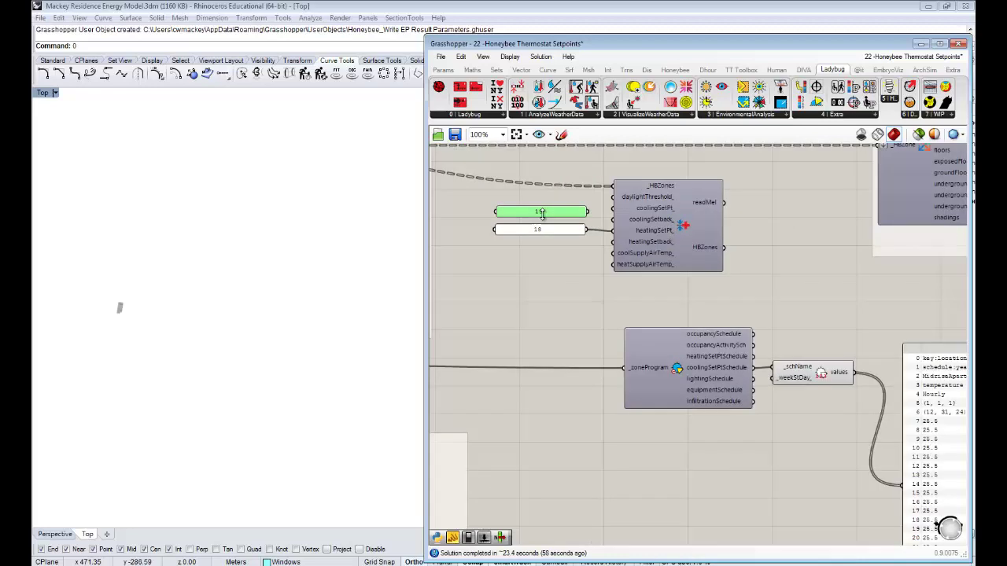
pyautogui.scroll(2, 541, 214)
pyautogui.click(660, 280)
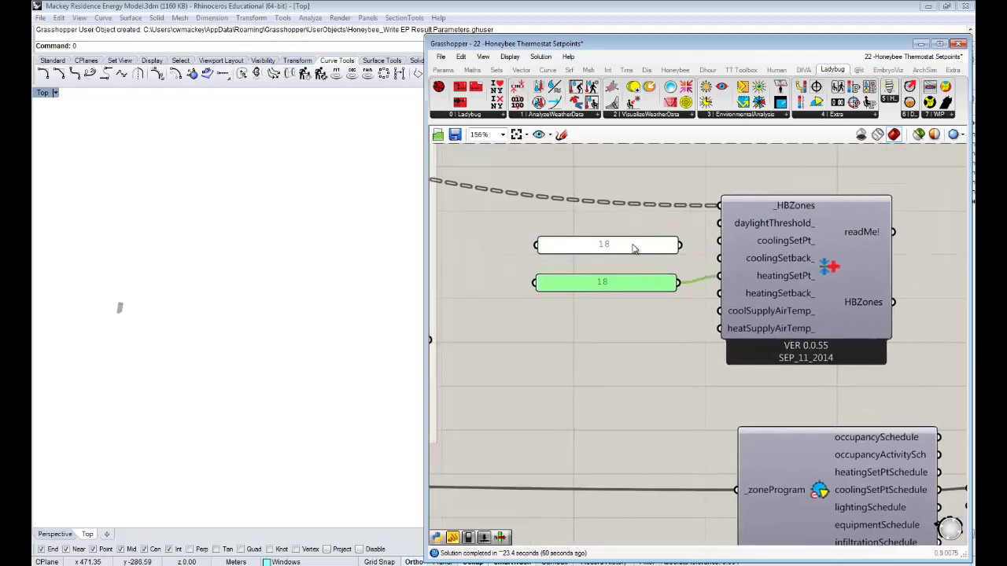
pyautogui.moveTo(634, 248); pyautogui.dragTo(636, 266)
pyautogui.scroll(-3, 635, 265)
pyautogui.moveTo(635, 265); pyautogui.dragTo(700, 317, button='right')
pyautogui.scroll(2, 678, 315)
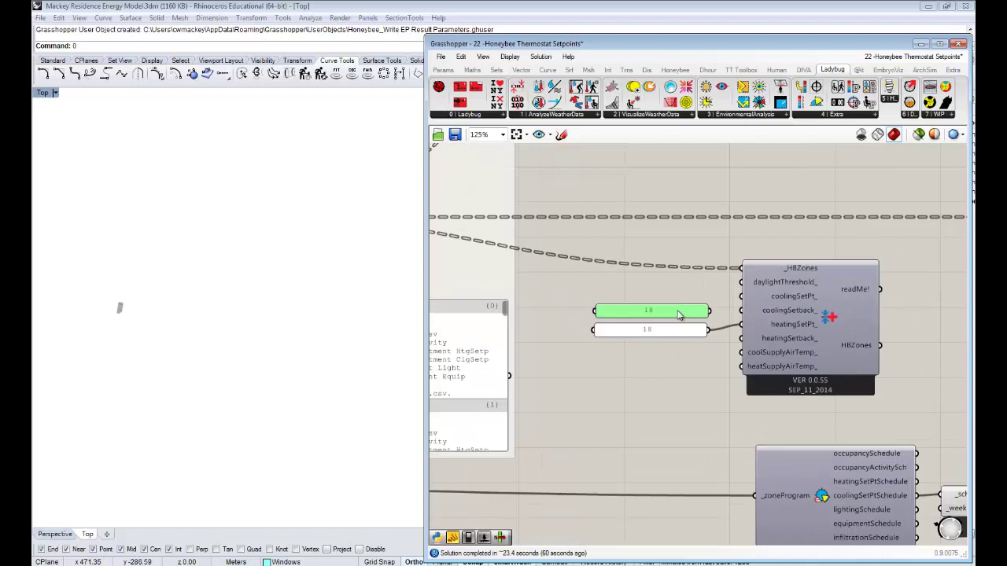
# Step: Set the copied panel to 45, space it apart from the heating panel, and connect it to coolingSetPt_
pyautogui.doubleClick(679, 314)
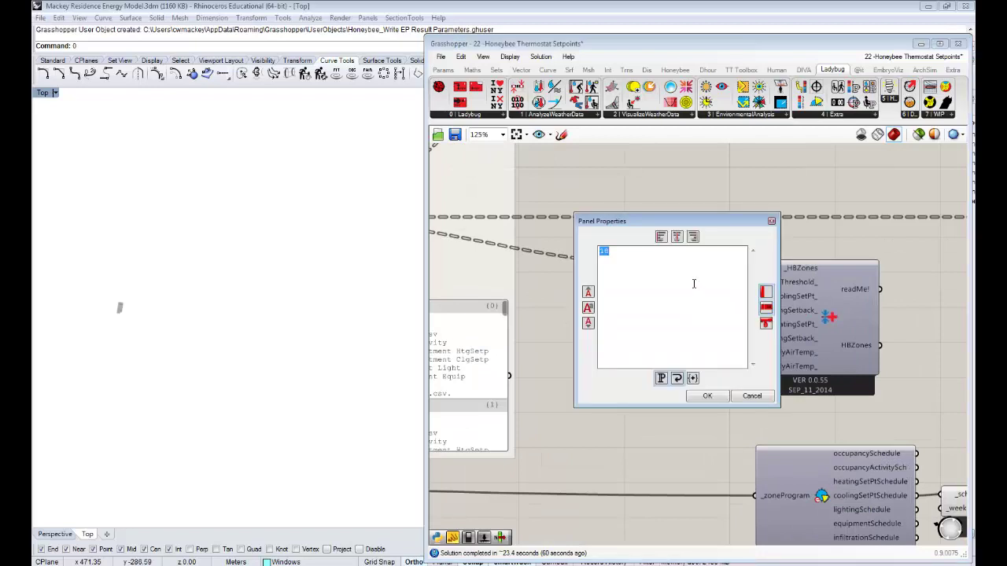
pyautogui.write('45')
pyautogui.click(707, 396)
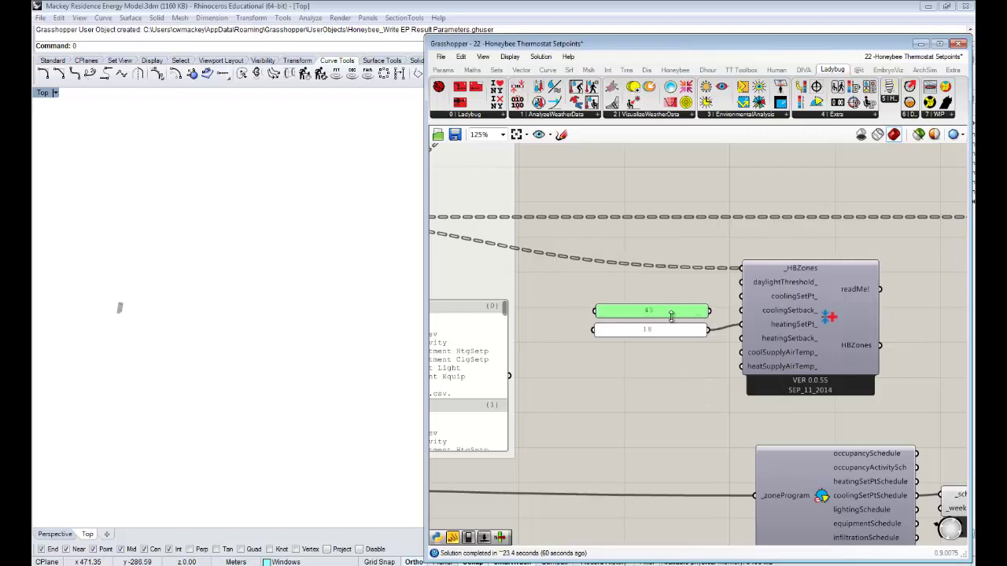
pyautogui.moveTo(674, 315); pyautogui.dragTo(674, 299)
pyautogui.moveTo(698, 328); pyautogui.dragTo(674, 320, button='right')
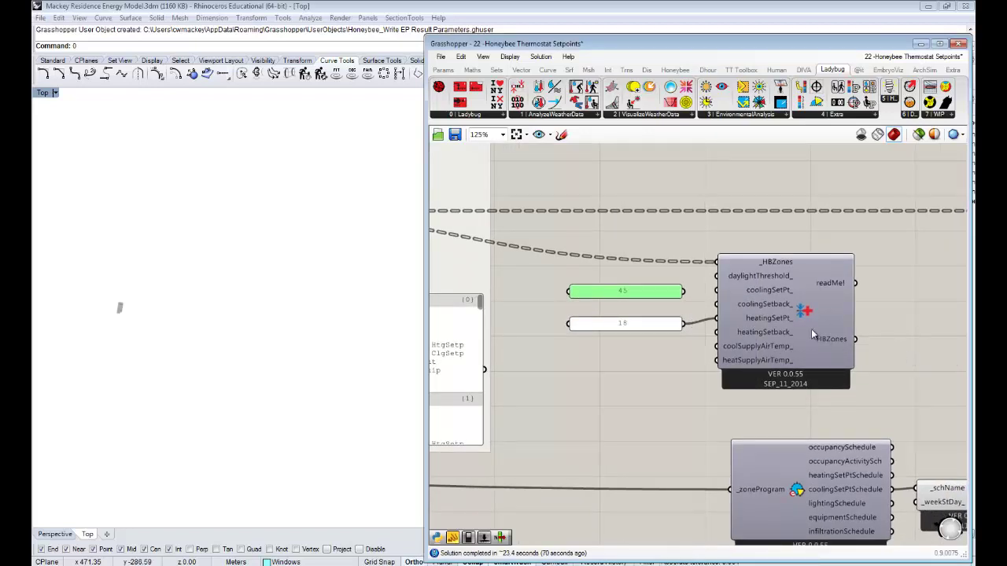
pyautogui.moveTo(684, 288); pyautogui.dragTo(717, 290)
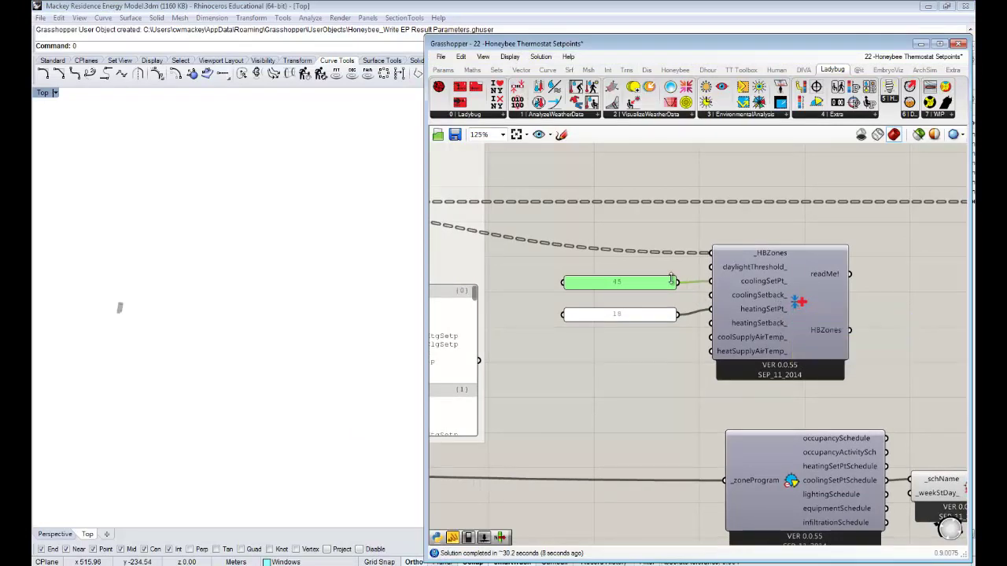
pyautogui.moveTo(739, 363); pyautogui.dragTo(577, 311, button='right')
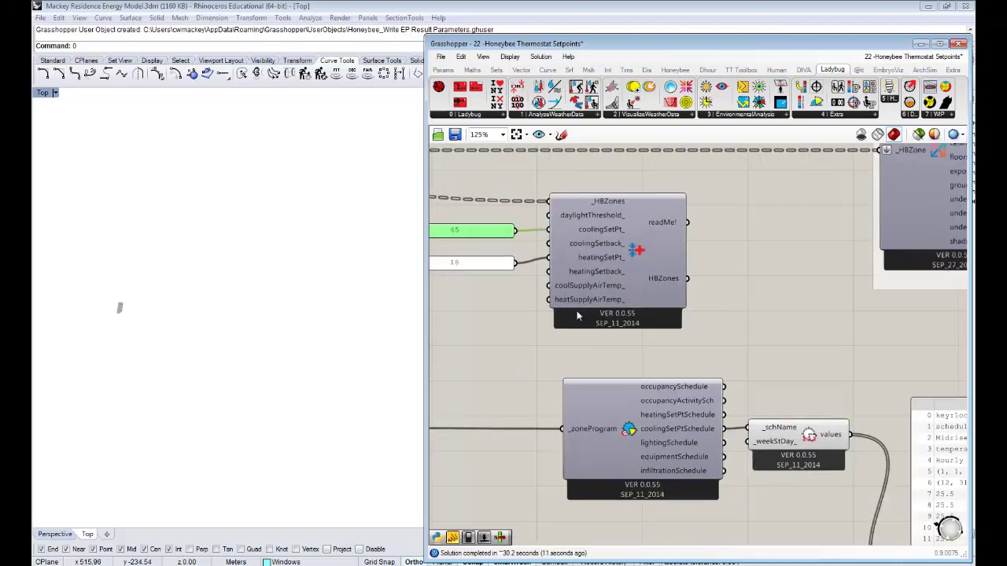
pyautogui.moveTo(759, 389); pyautogui.dragTo(899, 416, button='right')
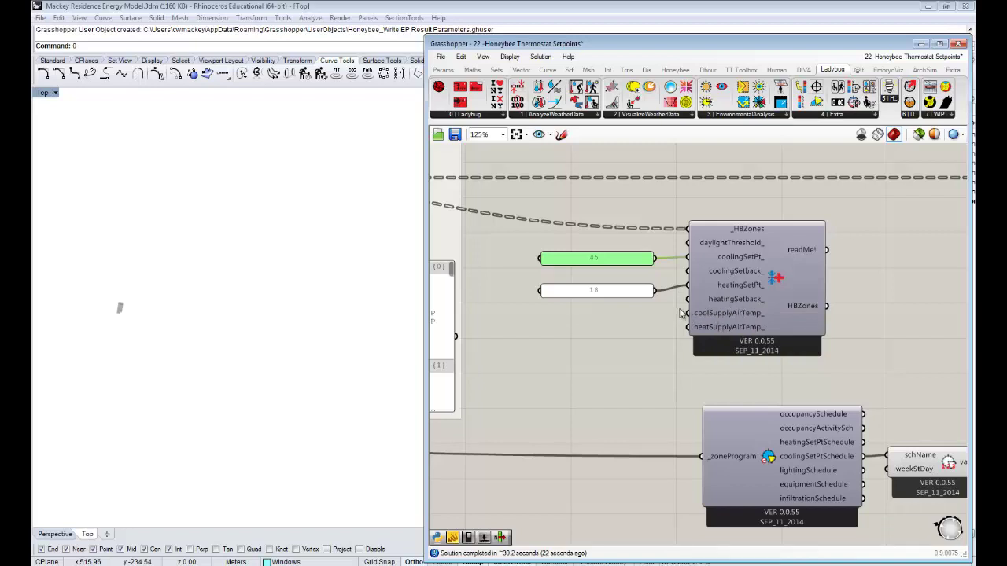
pyautogui.scroll(-3, 690, 319)
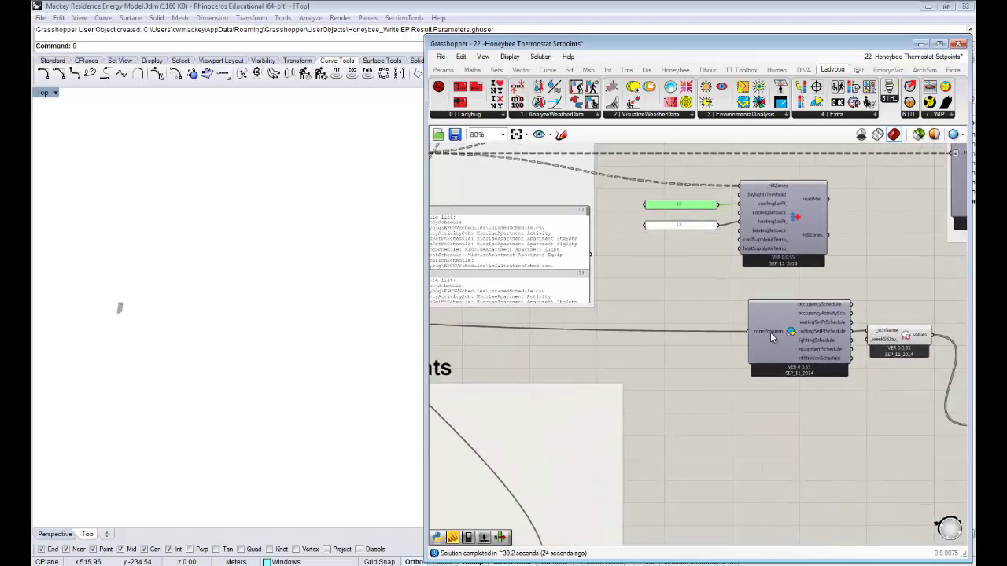
pyautogui.moveTo(767, 333)
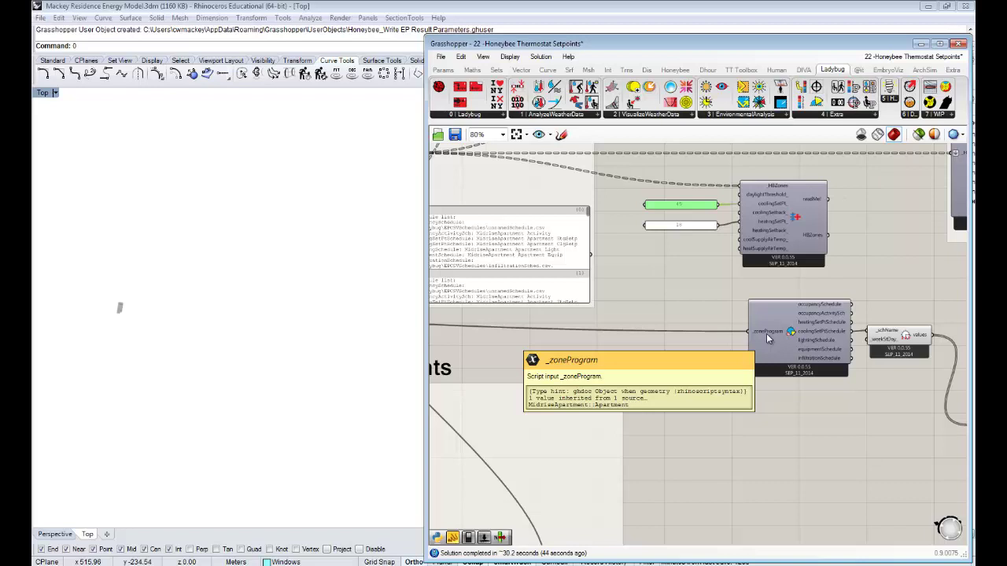
# Step: Duplicate the 18 panel feeding heatingSetPt_ and place the copy between the two setpoint panels
pyautogui.scroll(3, 673, 298)
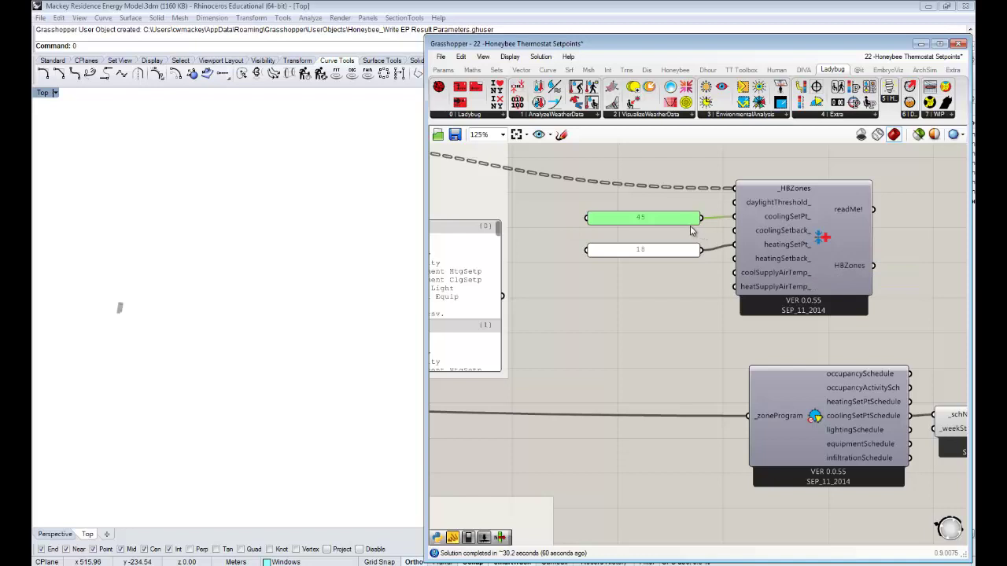
pyautogui.click(630, 250)
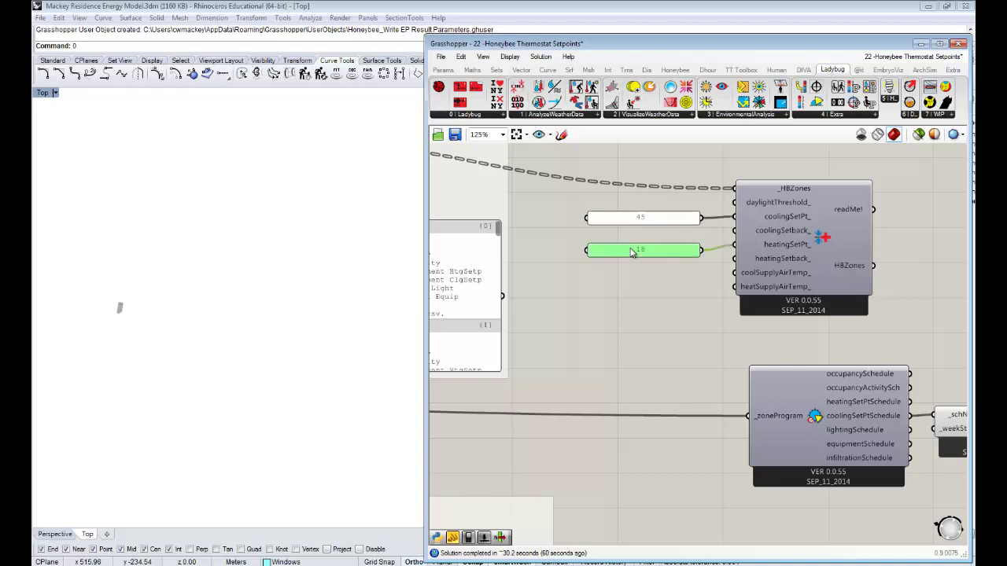
pyautogui.moveTo(630, 251)
pyautogui.keyDown('alt'); pyautogui.mouseDown()
pyautogui.moveTo(640, 259)
pyautogui.moveTo(641, 240)
pyautogui.mouseUp(); pyautogui.keyUp('alt')
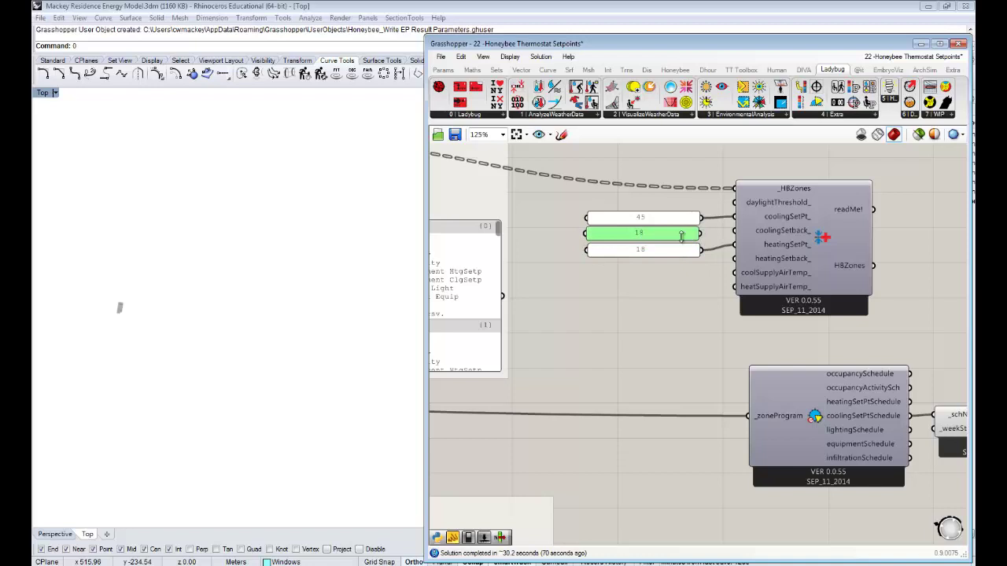
# Step: Set the middle copied panel to 12 and connect it to the coolingSetback_ input
pyautogui.doubleClick(683, 237)
pyautogui.write('1812')
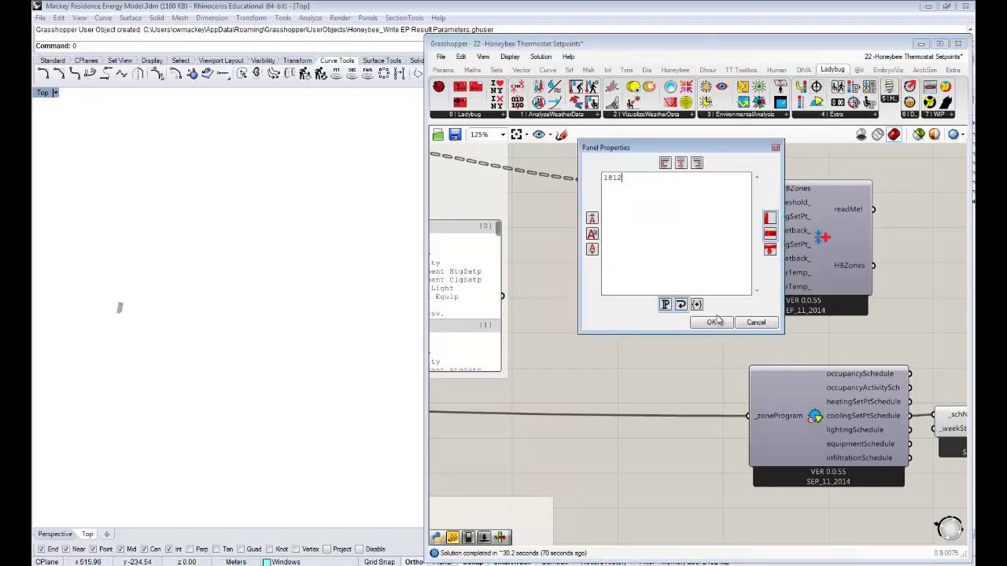
pyautogui.press('BackSpace')
pyautogui.press('BackSpace')
pyautogui.press('BackSpace')
pyautogui.press('BackSpace')
pyautogui.write('12')
pyautogui.click(721, 324)
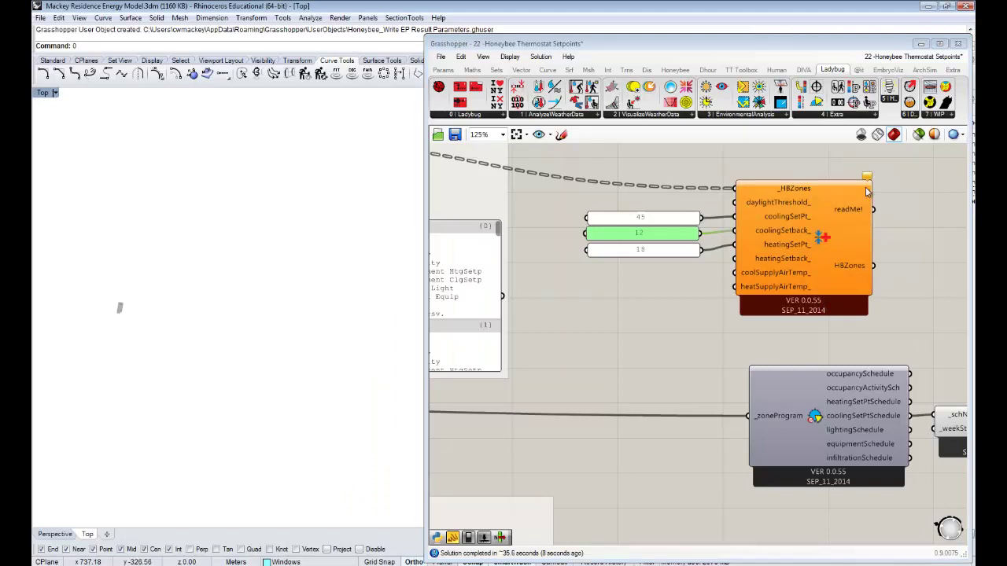
# Step: Read the thresholds component's warnings and delete the 12 panel feeding coolingSetback_
pyautogui.click(867, 178)
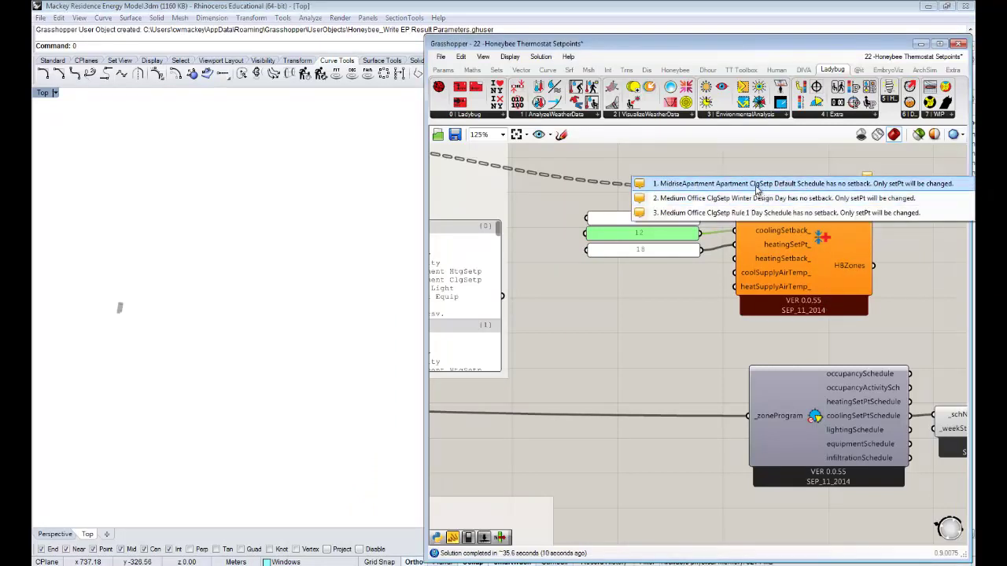
pyautogui.click(703, 316)
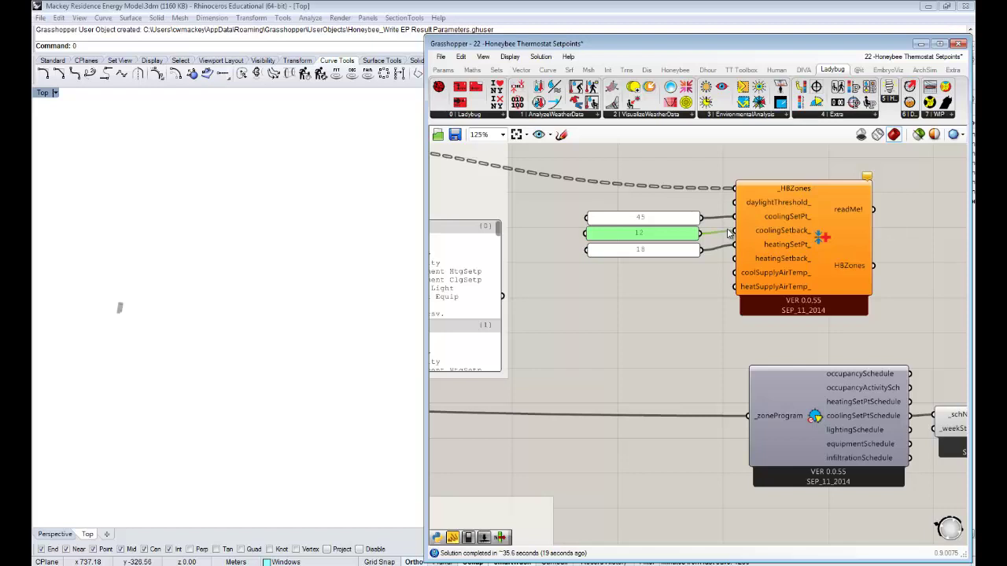
pyautogui.press('Delete')
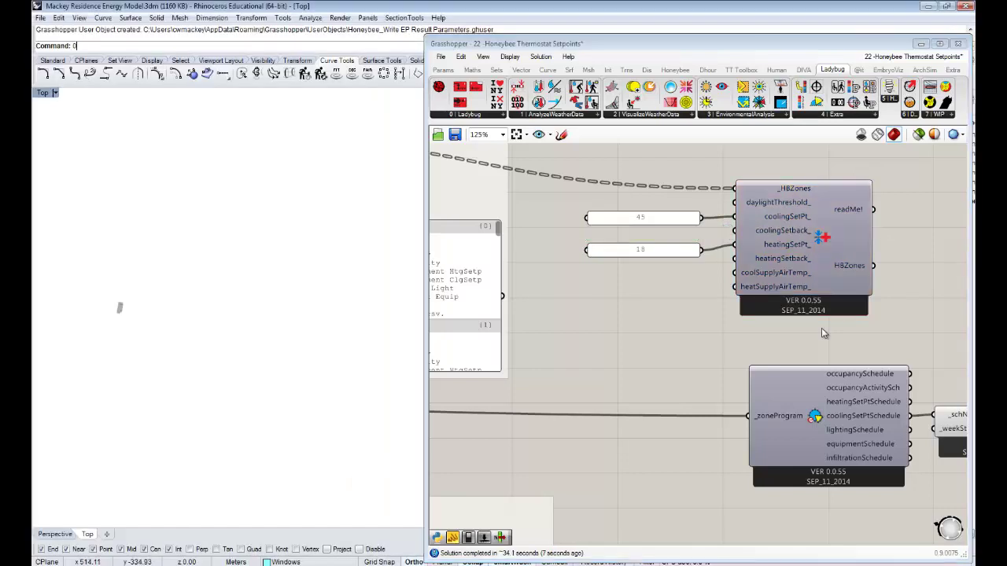
# Step: Connect the thresholds component's HBZones output to the zones input of the Run the Simulation component
pyautogui.moveTo(823, 334); pyautogui.dragTo(722, 359, button='right')
pyautogui.moveTo(764, 285)
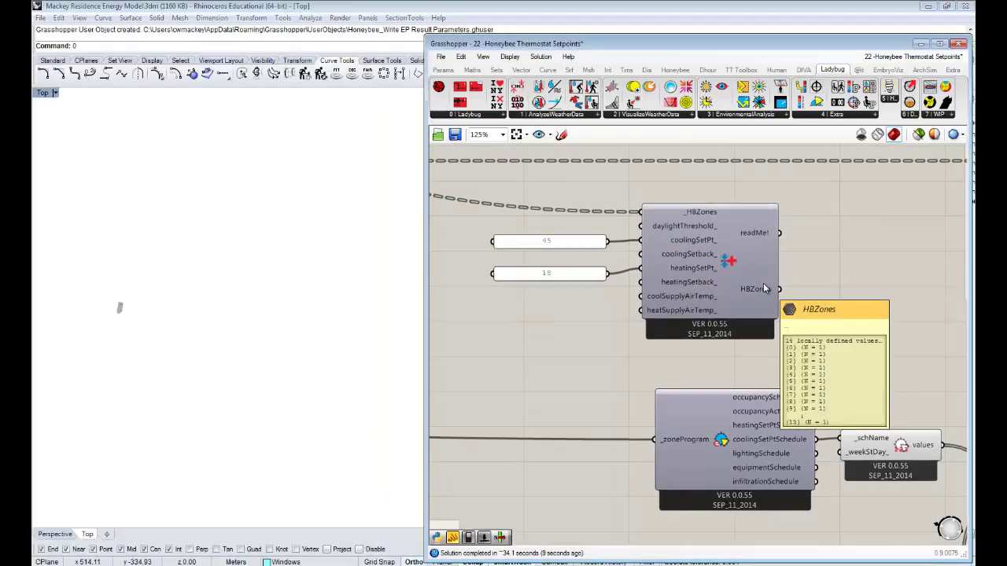
pyautogui.moveTo(874, 284); pyautogui.dragTo(804, 442, button='right')
pyautogui.scroll(-2, 806, 346)
pyautogui.moveTo(752, 415); pyautogui.dragTo(762, 223)
pyautogui.scroll(-4, 771, 409)
pyautogui.scroll(3, 768, 389)
pyautogui.moveTo(783, 410); pyautogui.dragTo(776, 393, button='right')
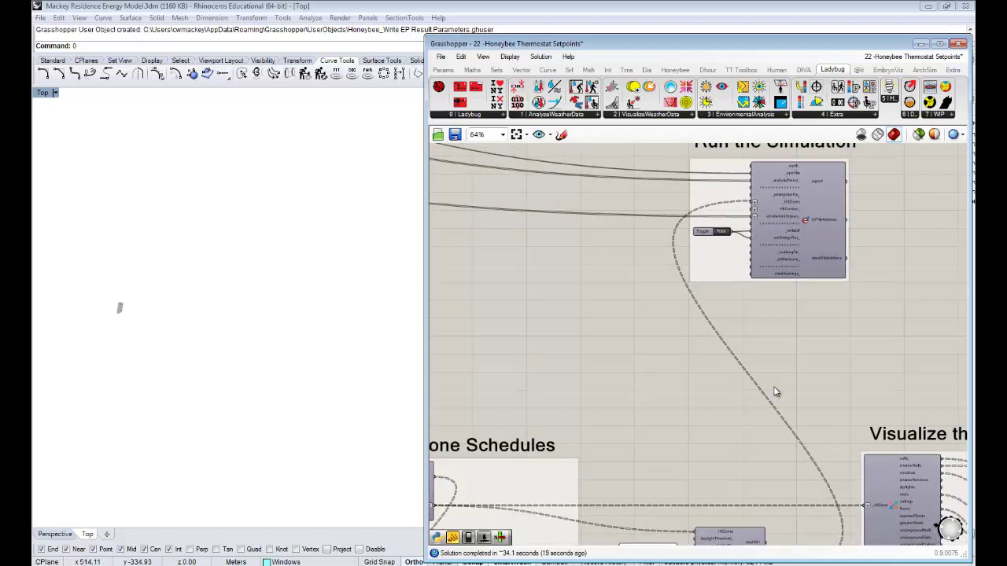
# Step: Select the thresholds component with its two setpoint panels and move them slightly up toward the zones wire
pyautogui.moveTo(733, 304); pyautogui.dragTo(739, 185, button='right')
pyautogui.scroll(3, 759, 480)
pyautogui.moveTo(813, 490); pyautogui.dragTo(597, 369)
pyautogui.scroll(-2, 726, 355)
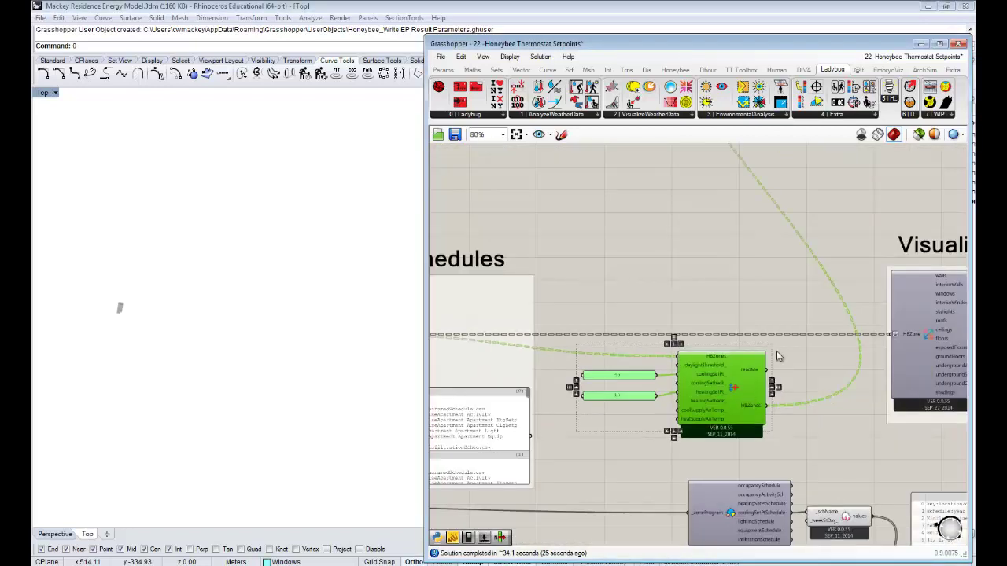
pyautogui.click(808, 379)
pyautogui.moveTo(732, 407); pyautogui.dragTo(707, 400, button='right')
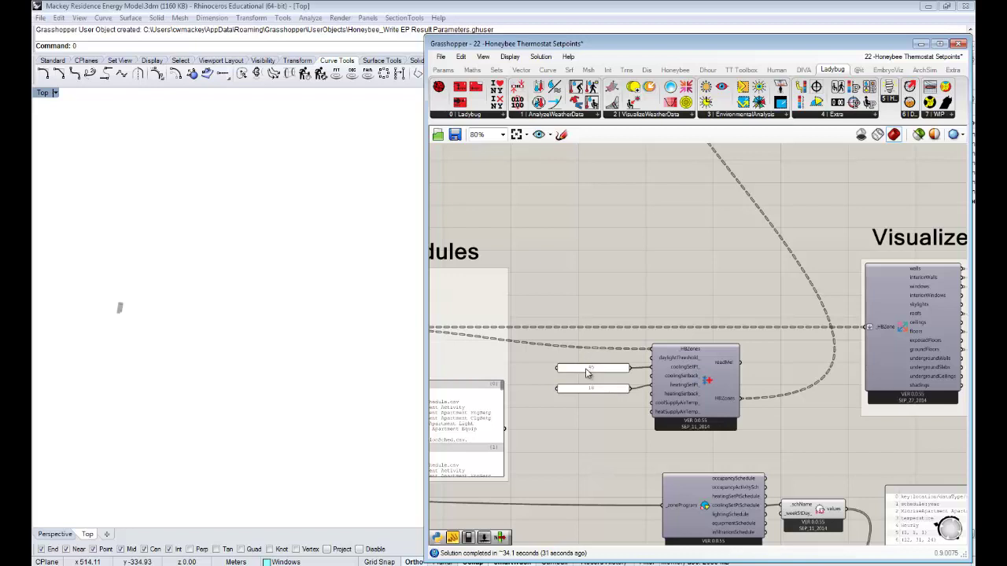
# Step: Connect the thresholds component's HBZones output to the _HBZone input of the zone visualization component
pyautogui.scroll(-4, 662, 377)
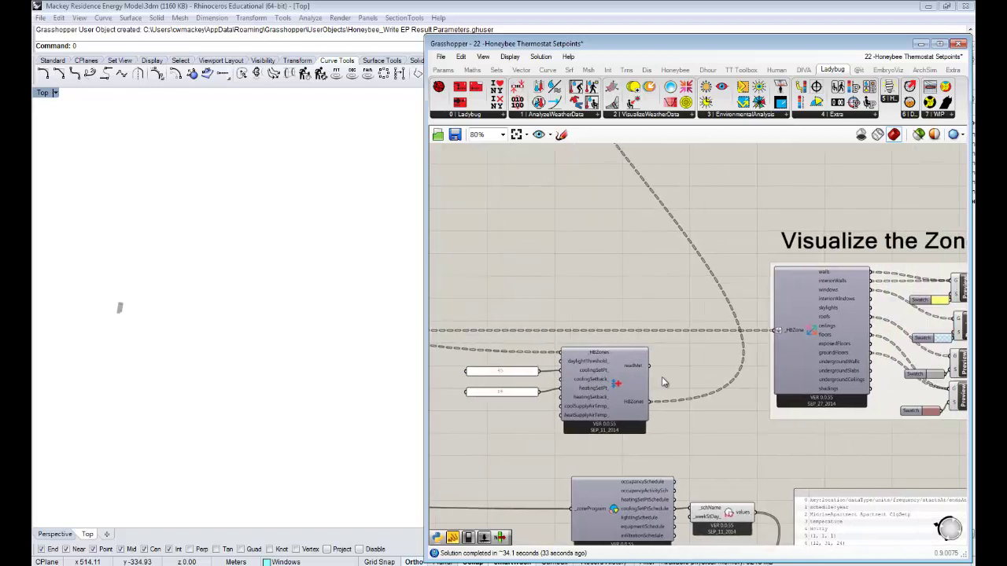
pyautogui.scroll(3, 679, 381)
pyautogui.moveTo(641, 401); pyautogui.dragTo(772, 332)
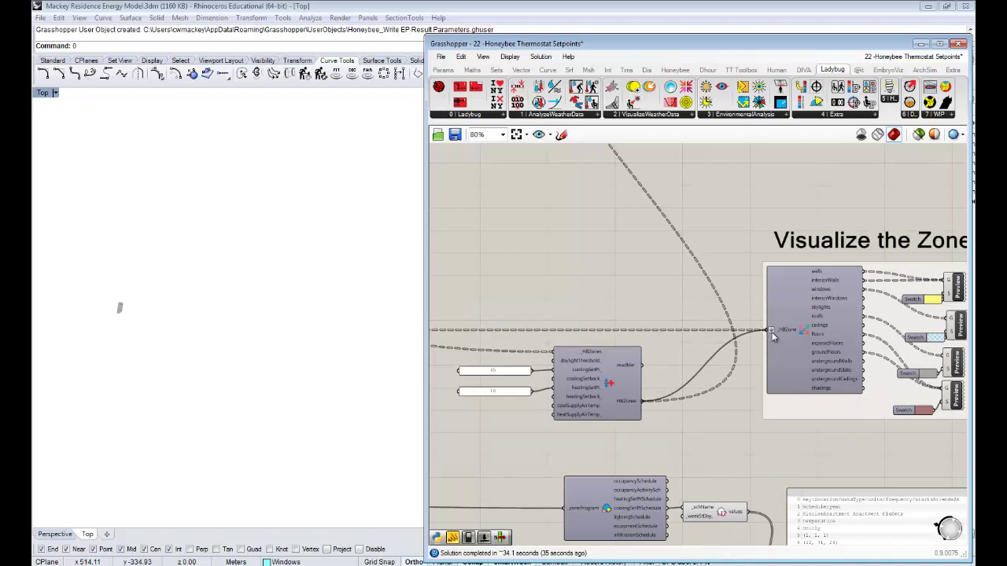